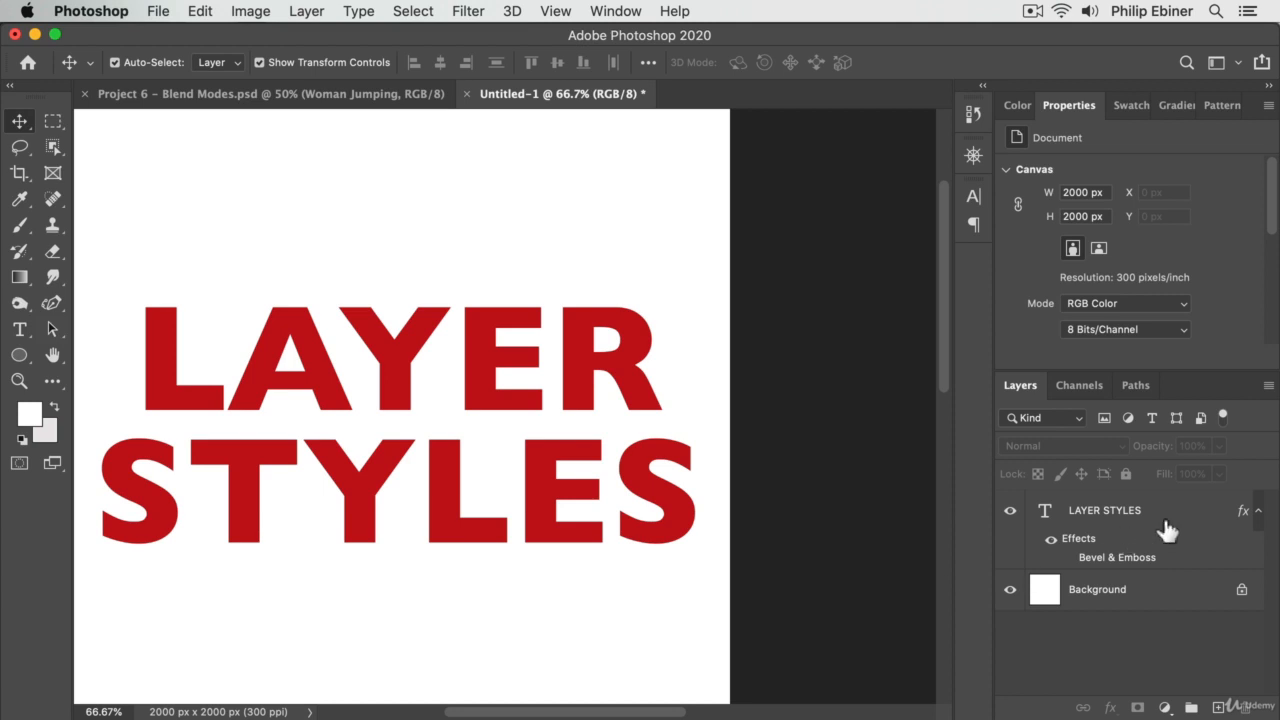
- Enable an Inner Shadow in the layer style of the LAYER STYLES text with distance 19 px, choke 9% and size 7 px
double_click(1170, 527)
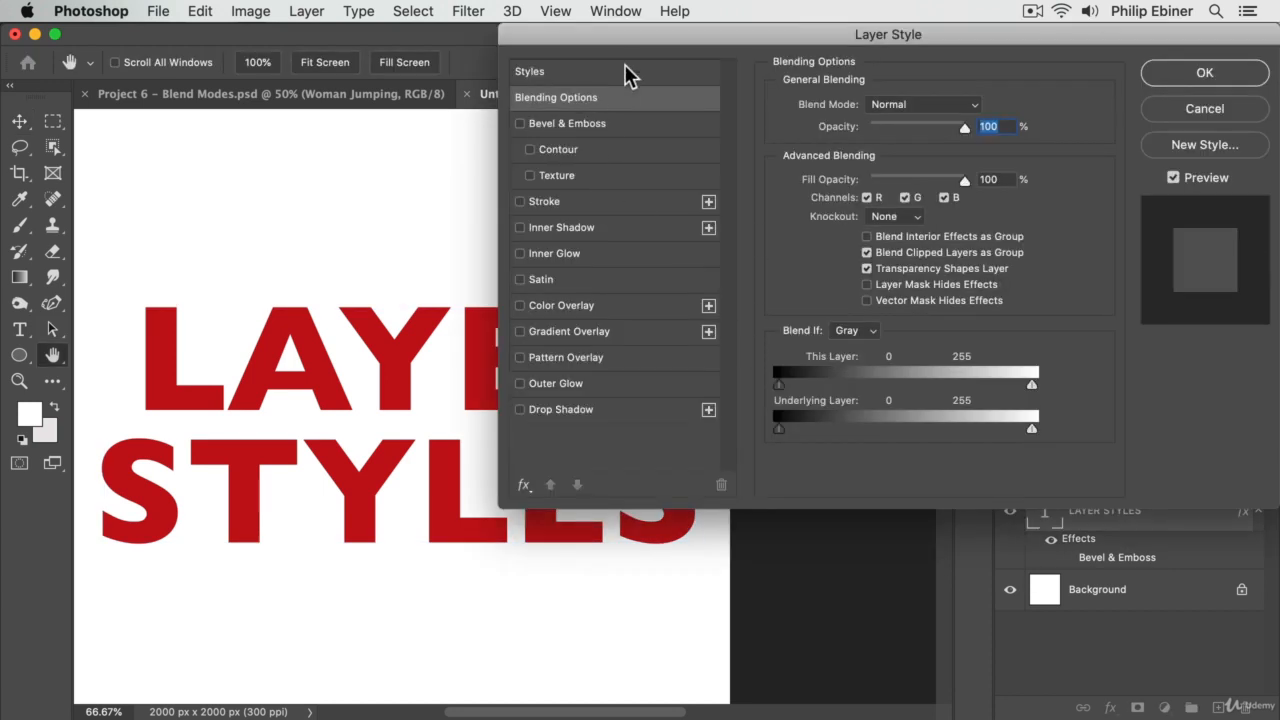
mouse_move(632, 30)
left_mouse_down()
mouse_move(712, 16)
mouse_move(628, 10)
mouse_move(645, 12)
left_mouse_up()
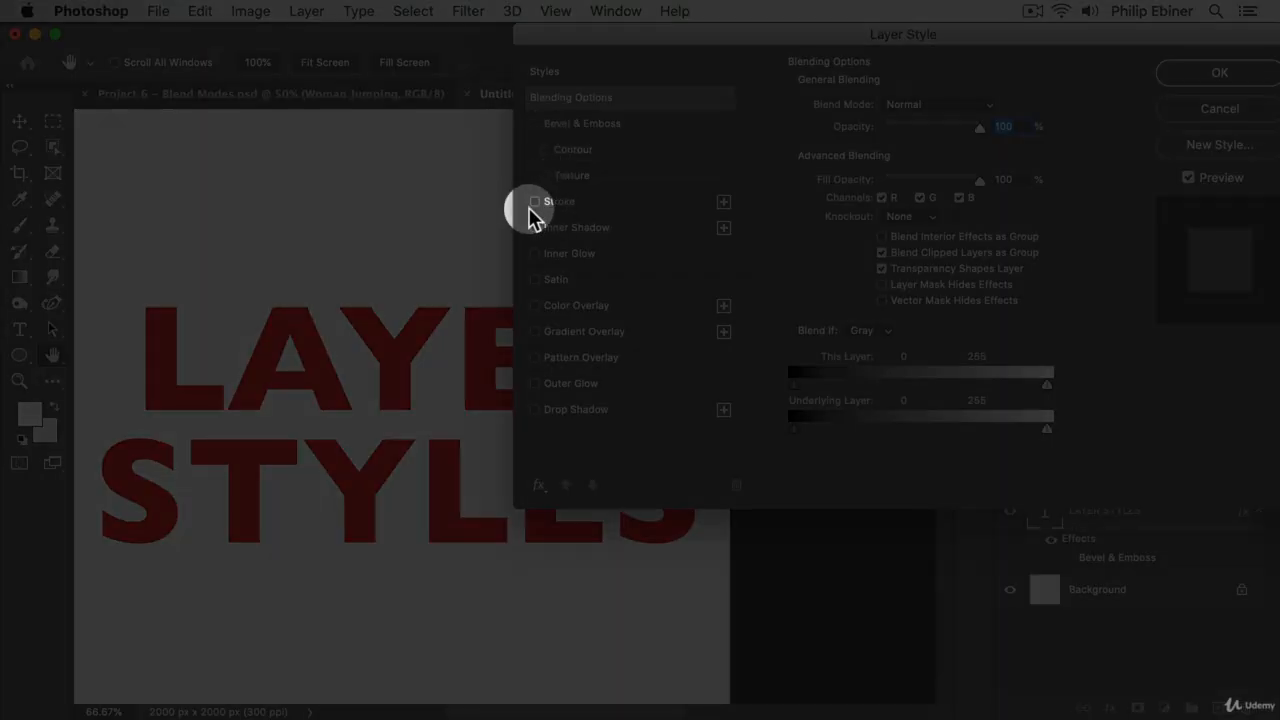
left_click(534, 228)
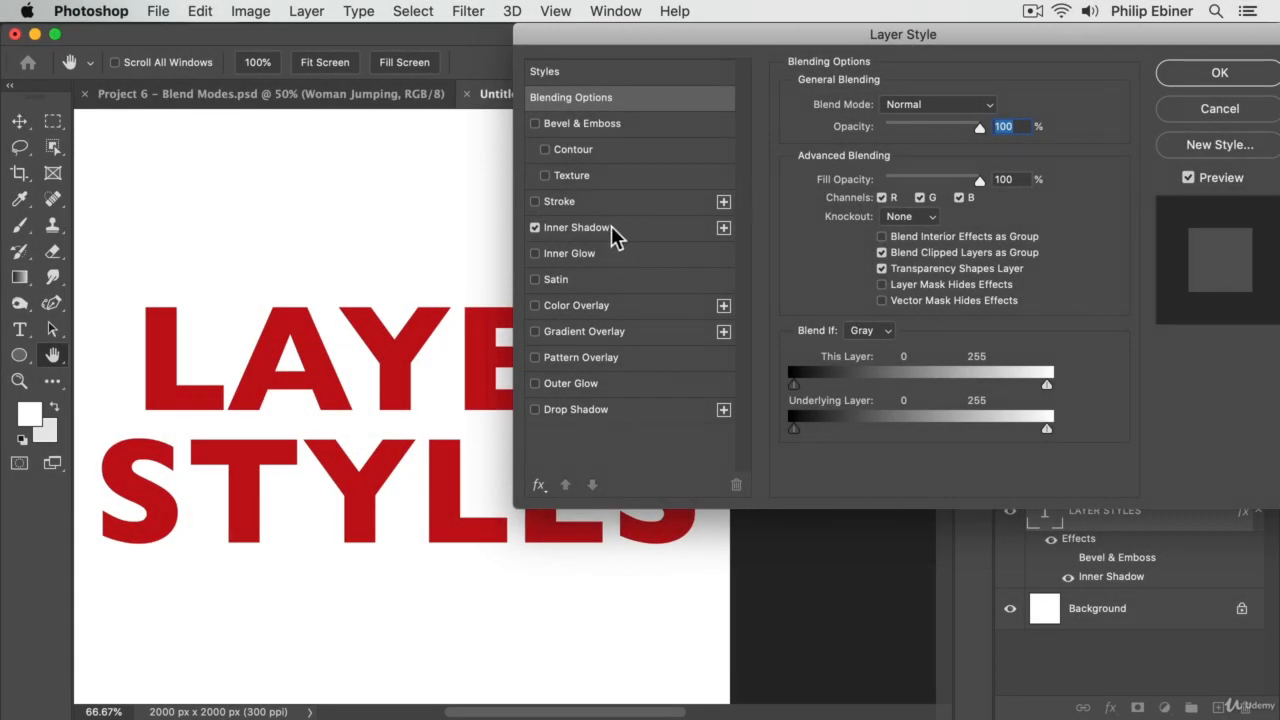
left_click(600, 228)
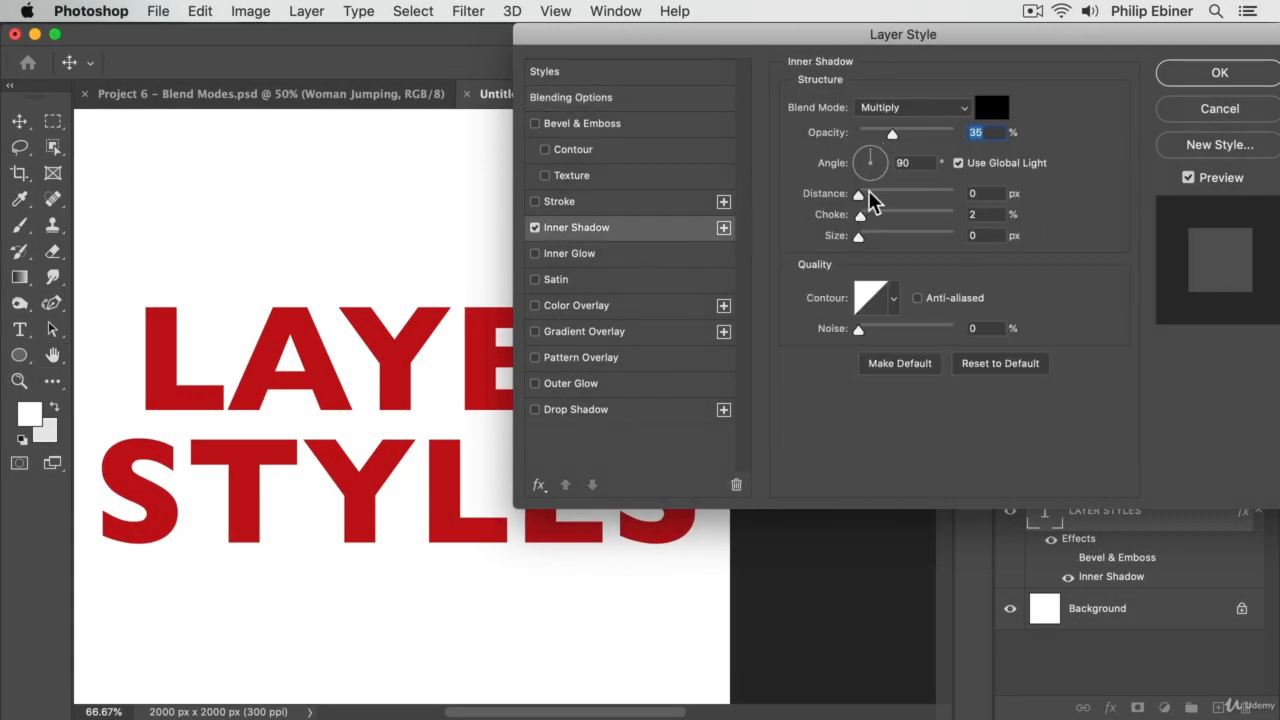
left_click_drag(858, 195, 867, 240)
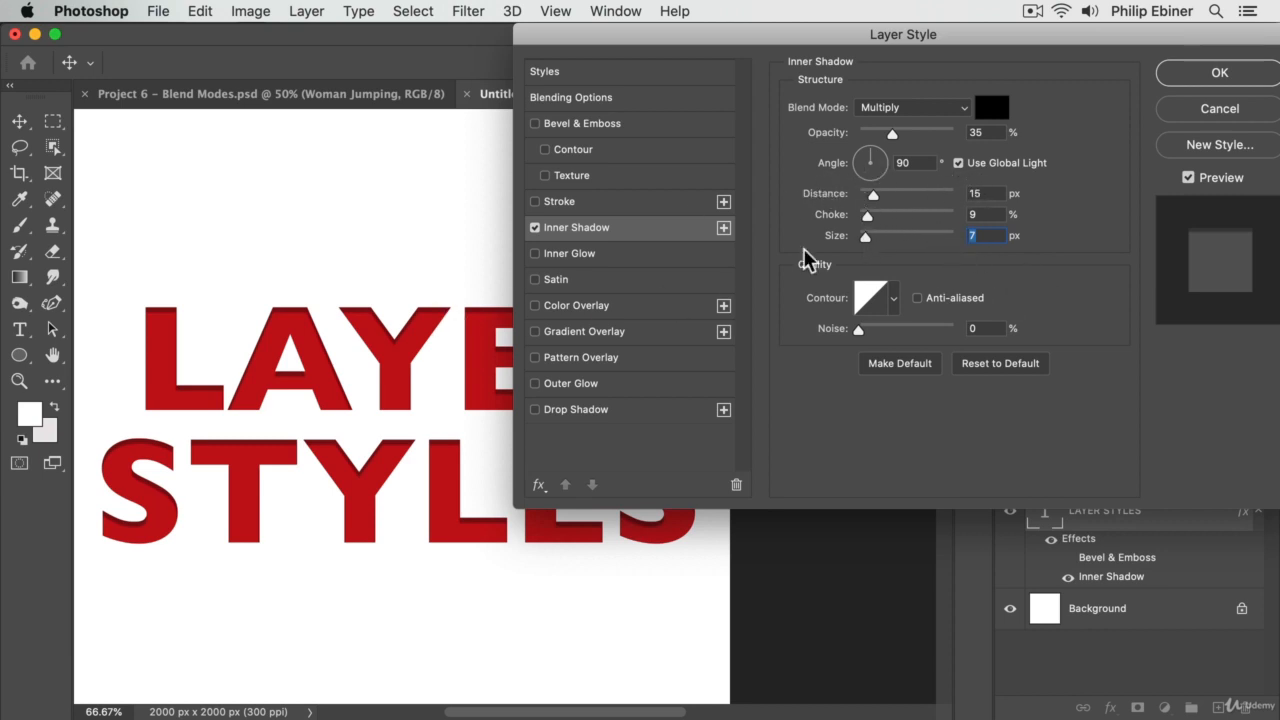
left_click_drag(872, 200, 878, 201)
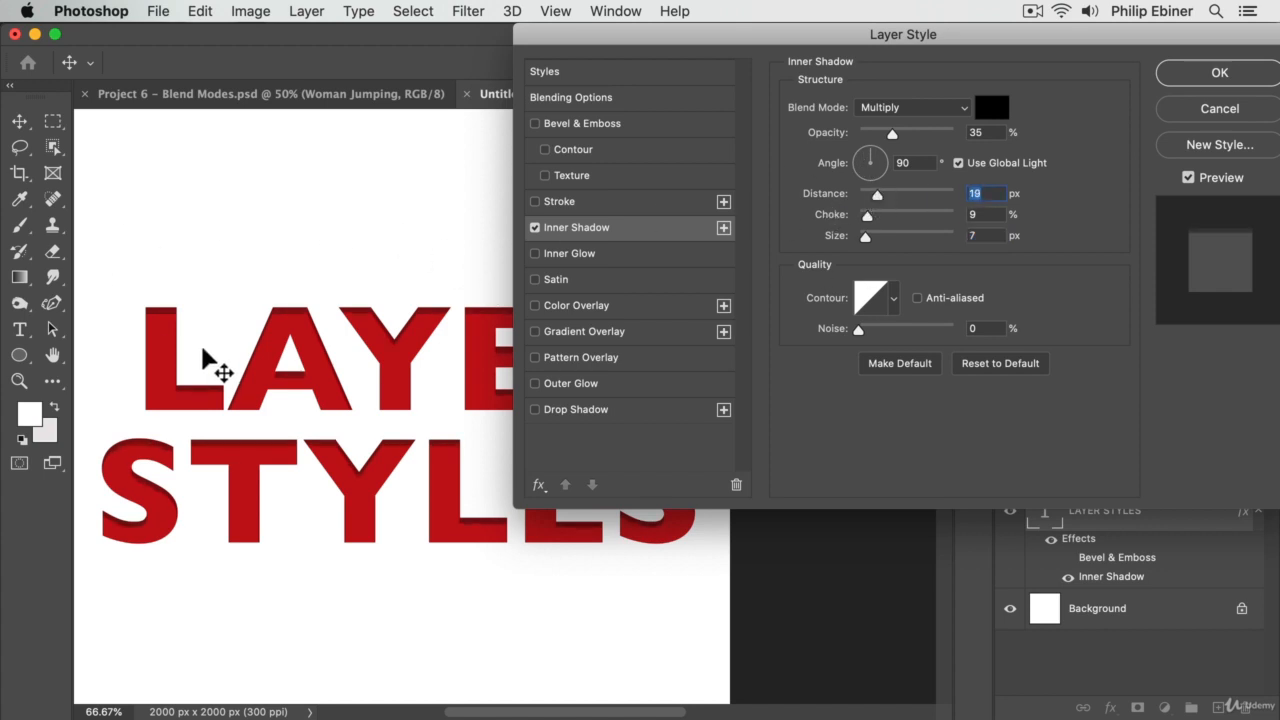
- Reposition the Layer Style dialog to uncover more of the text and turn off the Inner Shadow
left_click_drag(880, 33, 1100, 10)
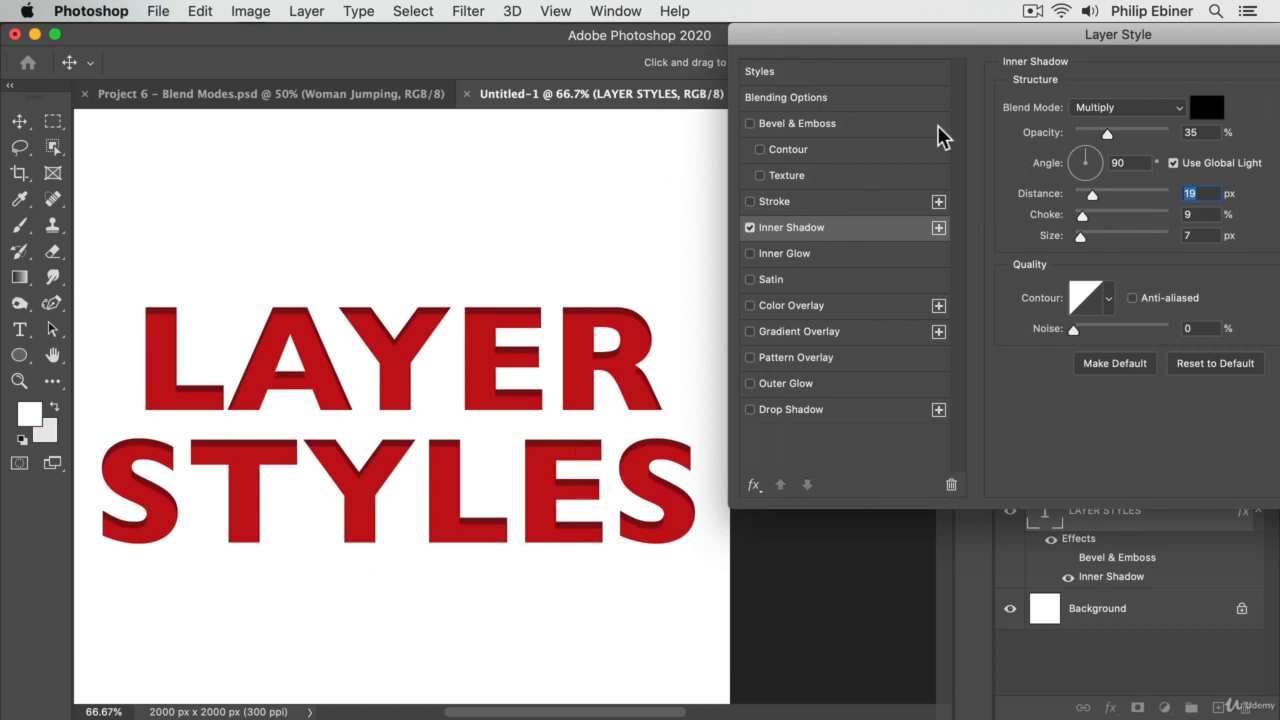
left_click_drag(877, 46, 862, 44)
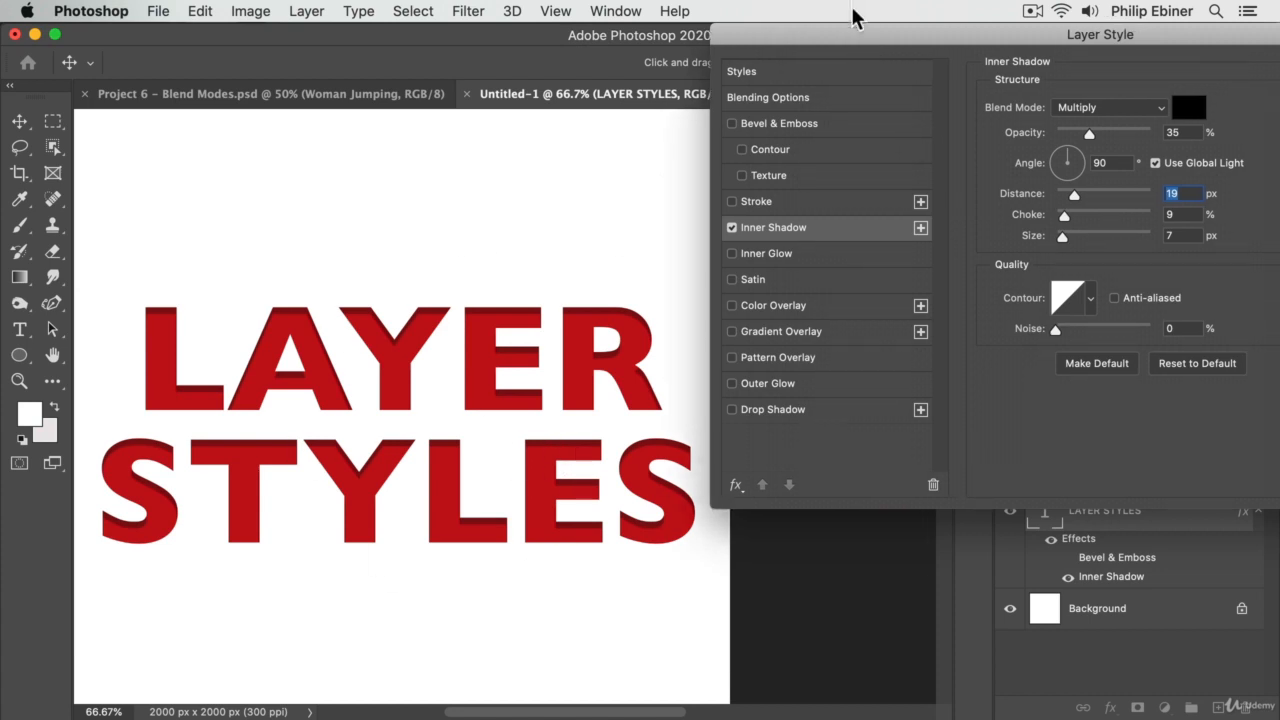
left_click_drag(814, 37, 736, 37)
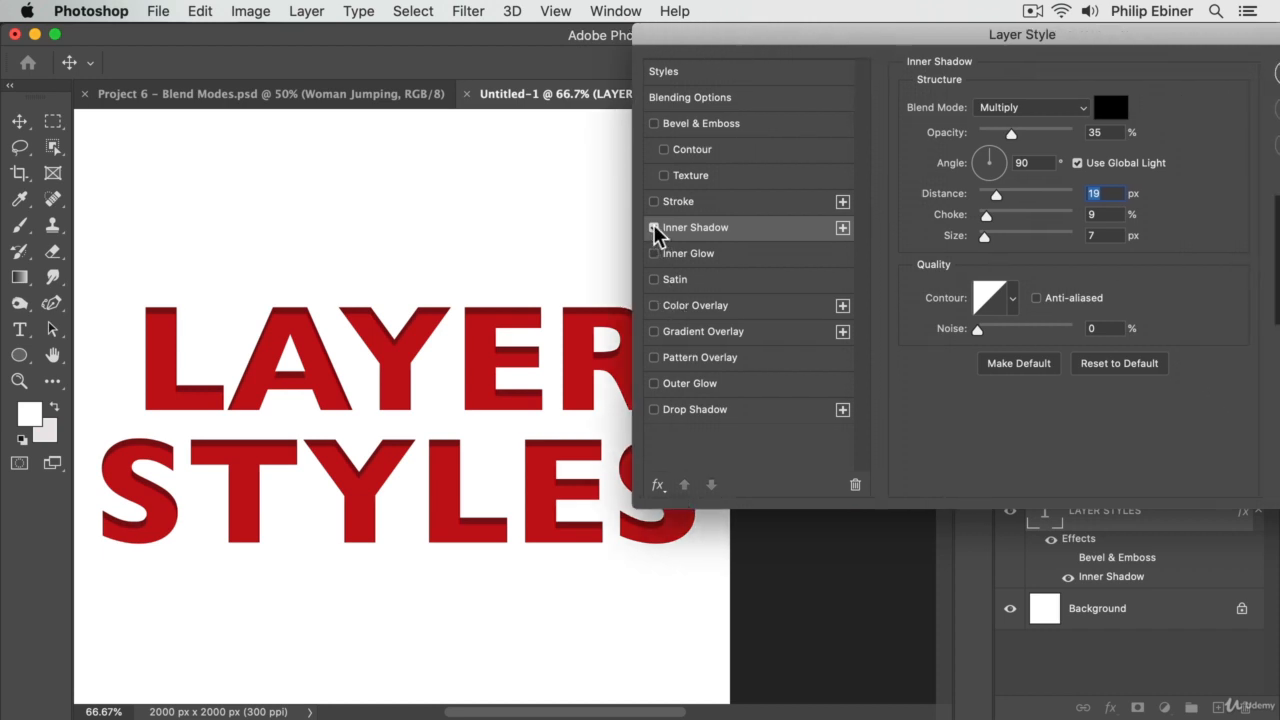
left_click(654, 228)
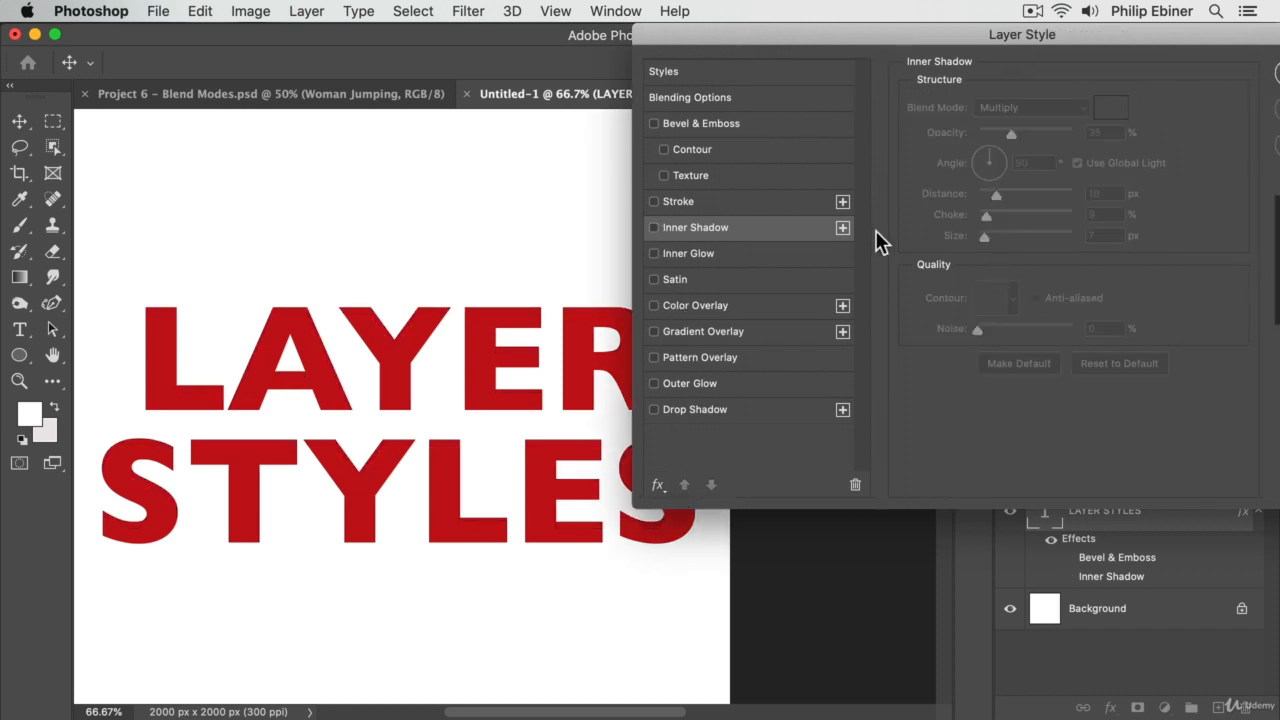
- Enable an Inner Glow on the text with choke 14% and size 35 px
left_click(654, 254)
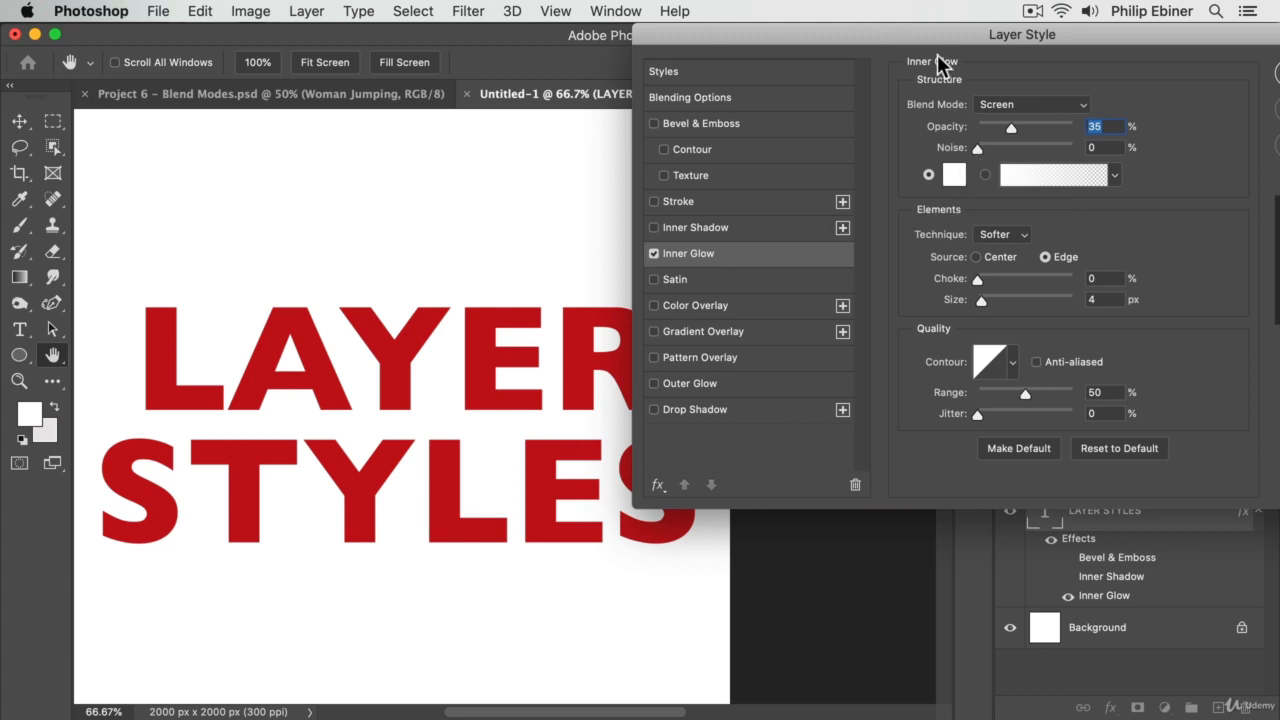
left_click(989, 278)
left_click(993, 298)
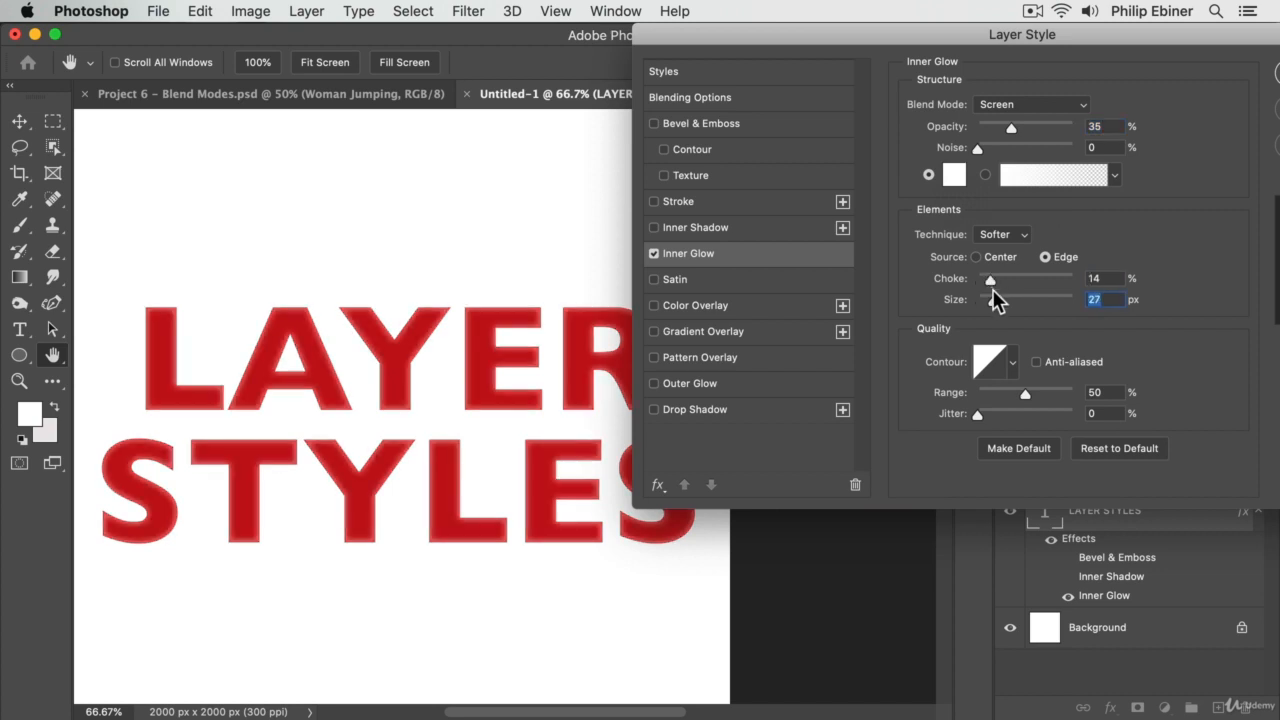
left_click(1021, 298)
left_click_drag(1021, 298, 995, 302)
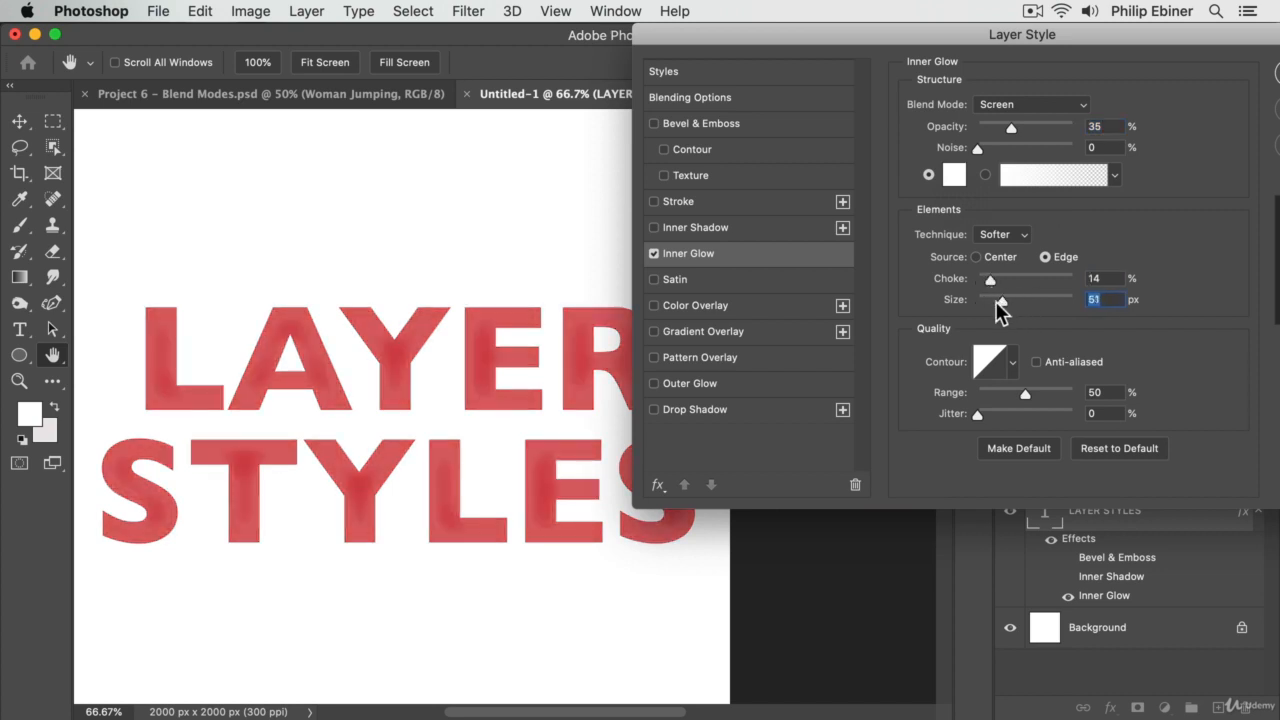
- Change the Inner Glow color to bright green 42ff00 and set its opacity to 80%
left_click(954, 174)
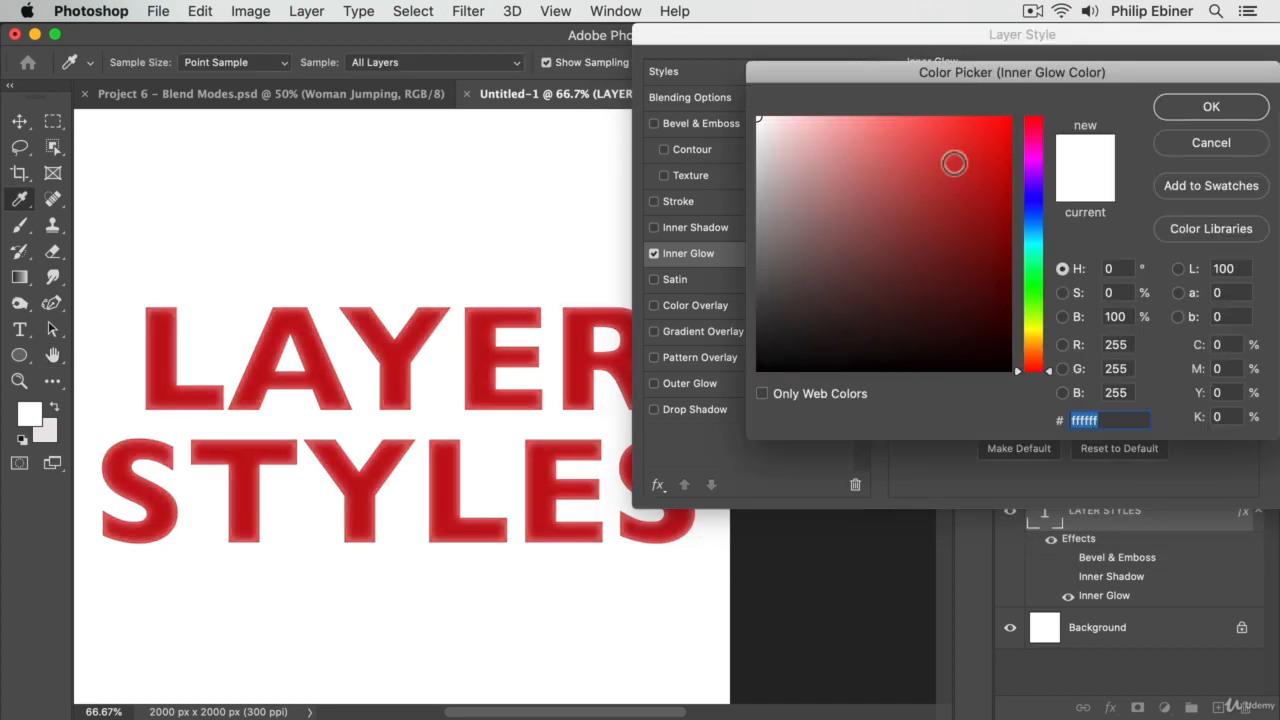
left_click(1030, 298)
left_click_drag(991, 239, 1012, 115)
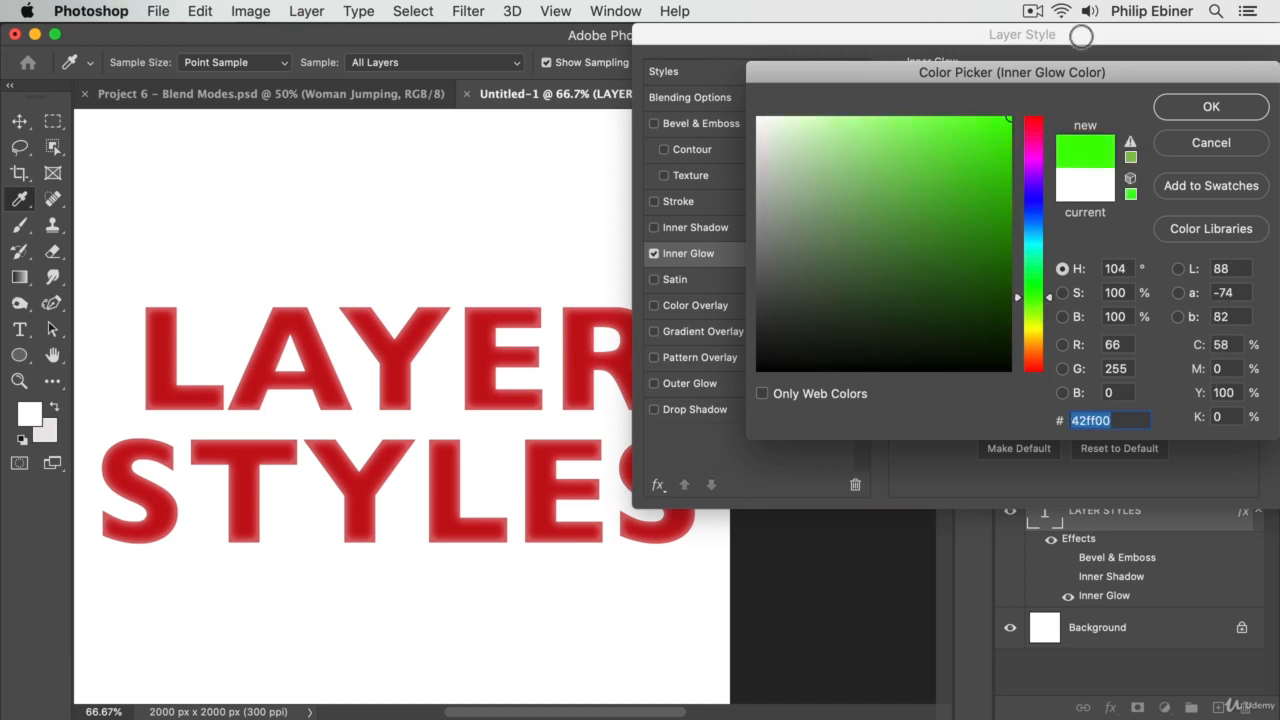
left_click(1211, 107)
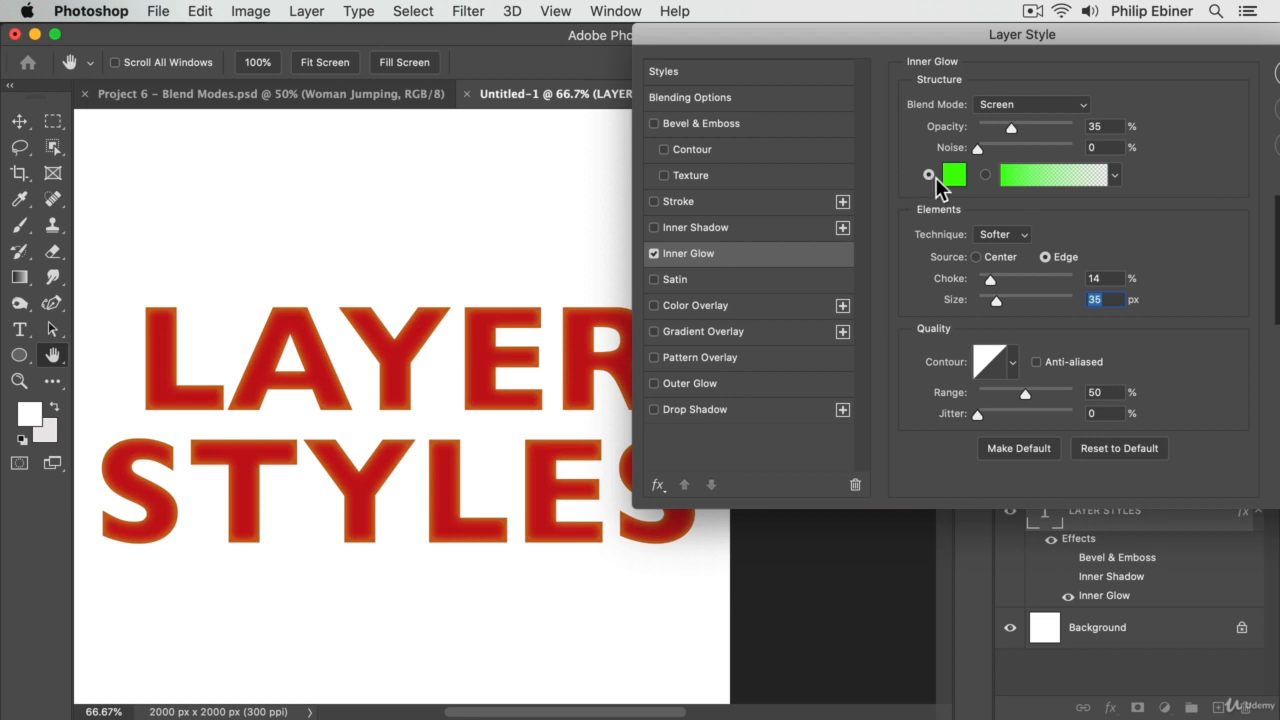
left_click_drag(1011, 128, 1053, 126)
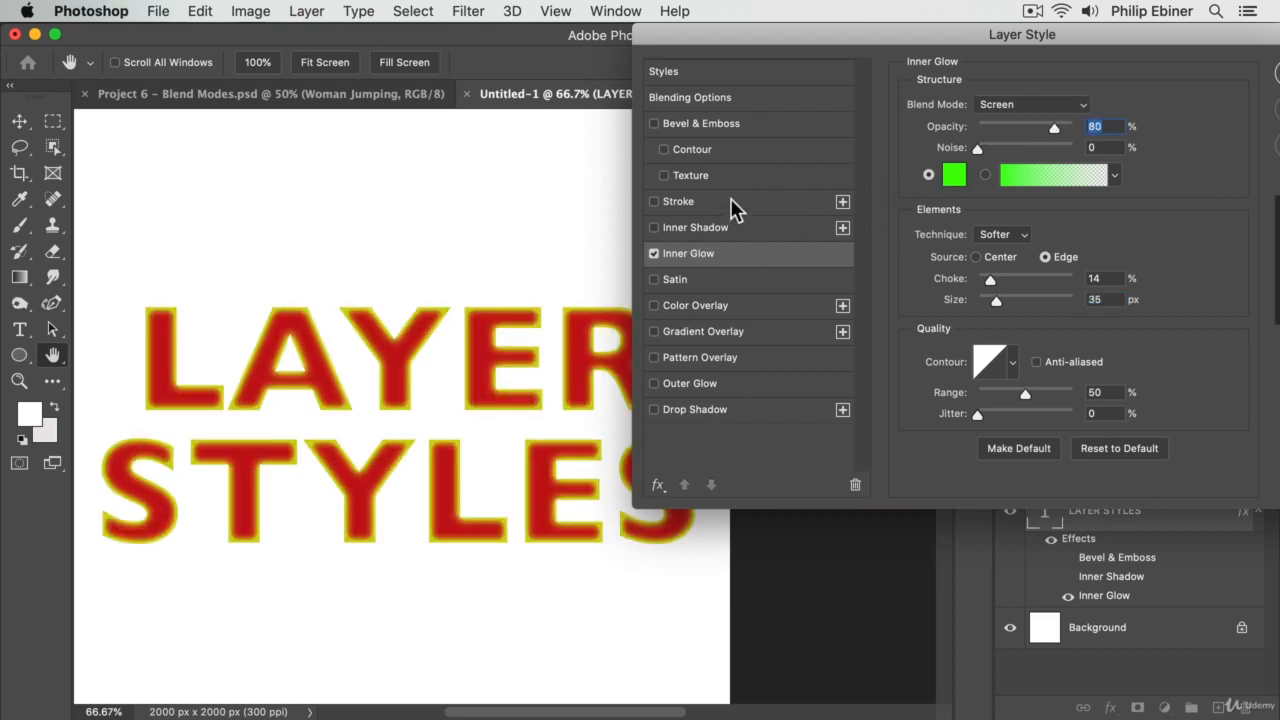
- Compare the text without and with the Inner Glow, reset the glow to its defaults and turn it off
left_click(654, 253)
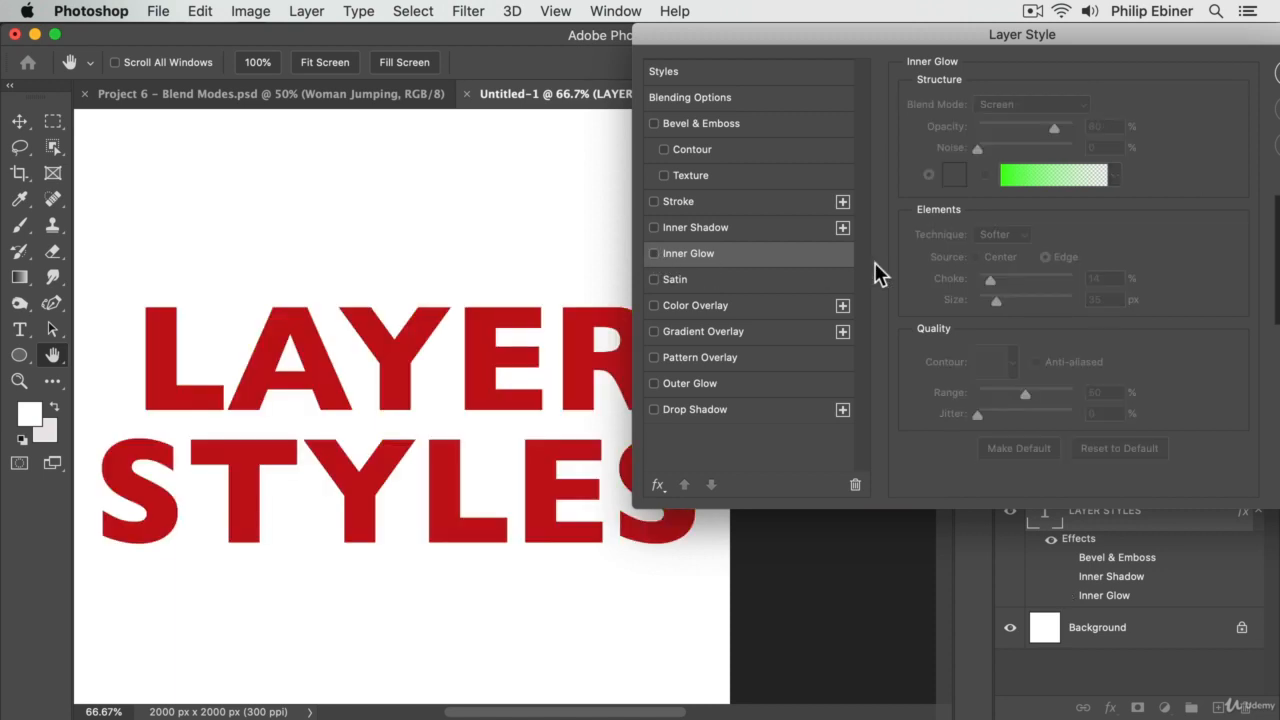
left_click(655, 255)
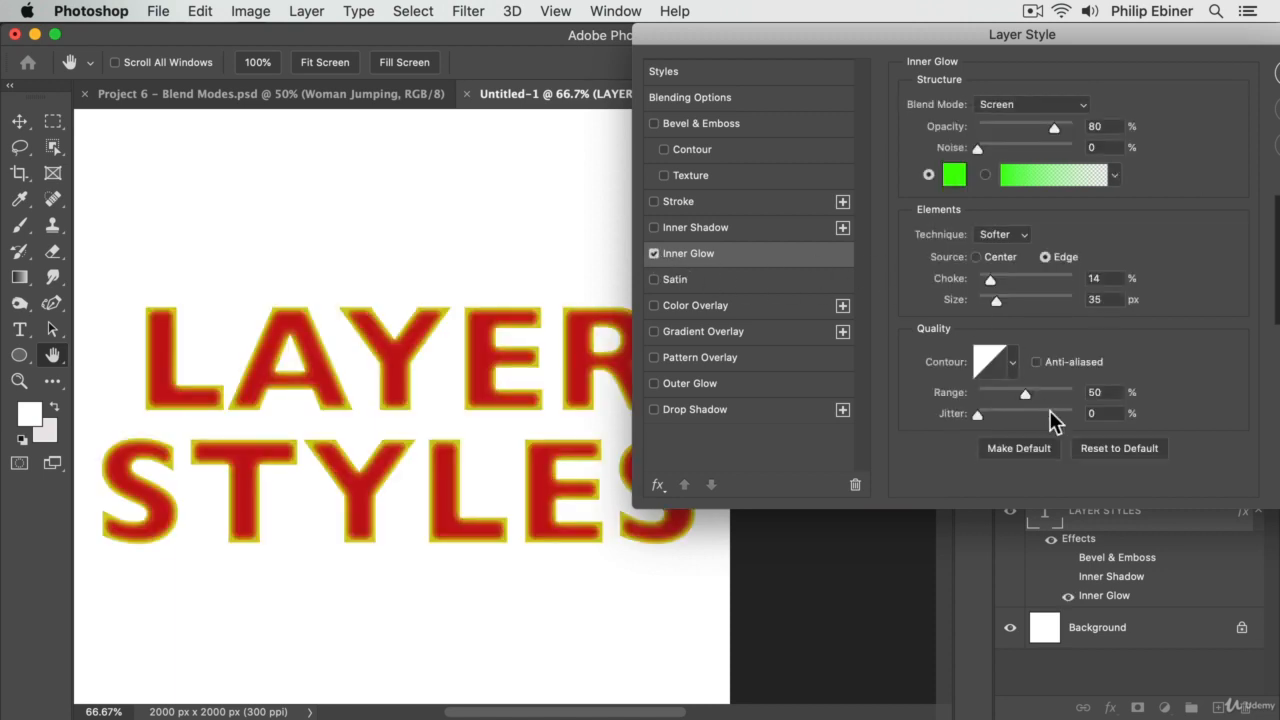
left_click(1144, 449)
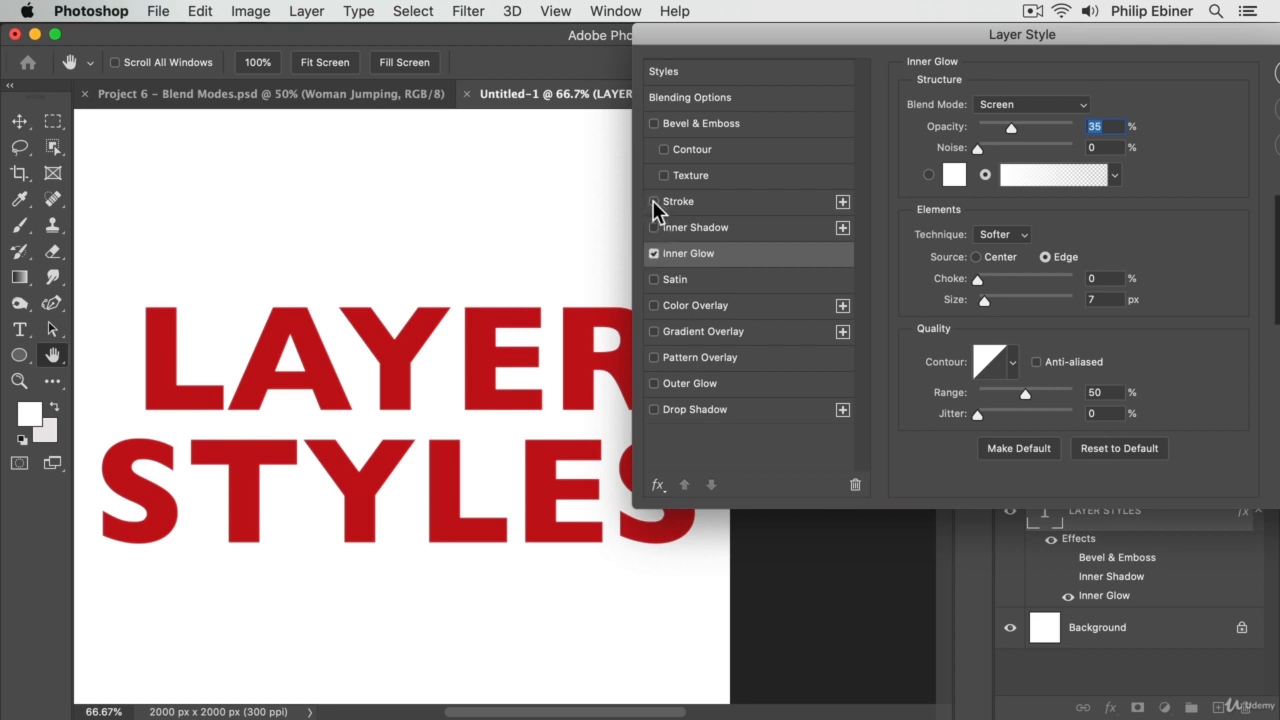
left_click(654, 253)
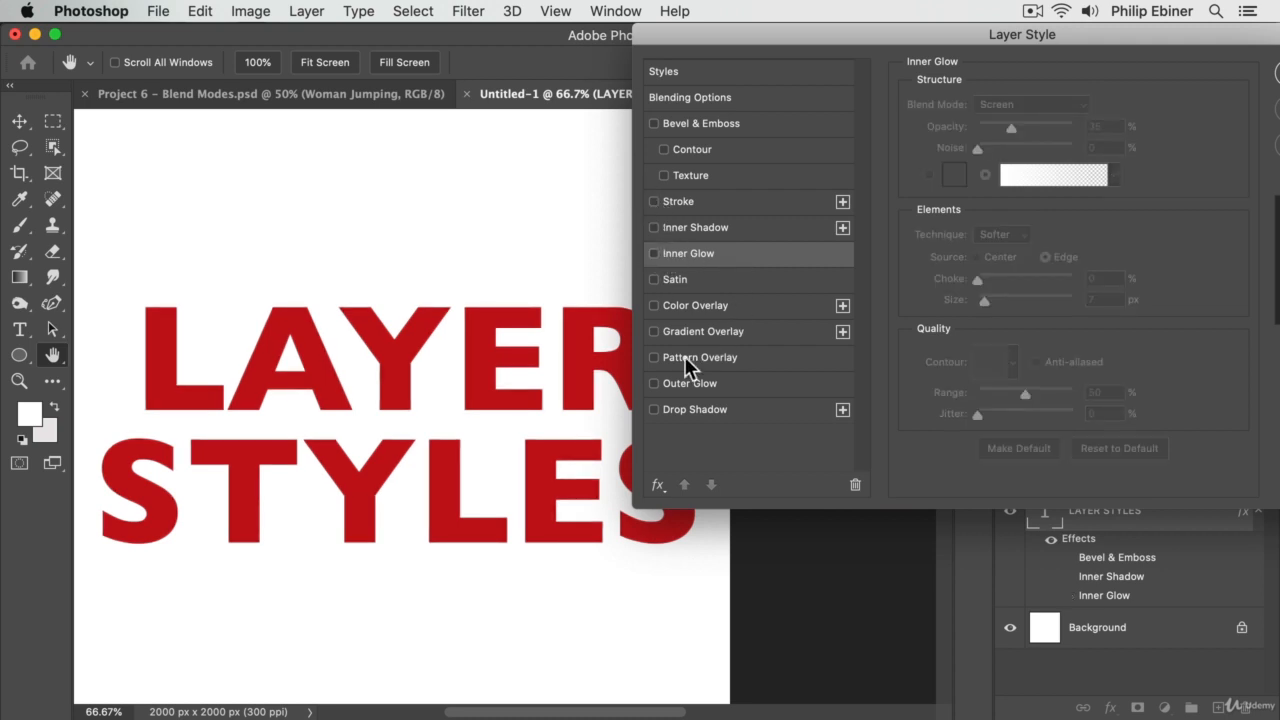
- Preview Outer Glow and Drop Shadow on the text and turn both effects off
left_click(675, 389)
left_click(677, 405)
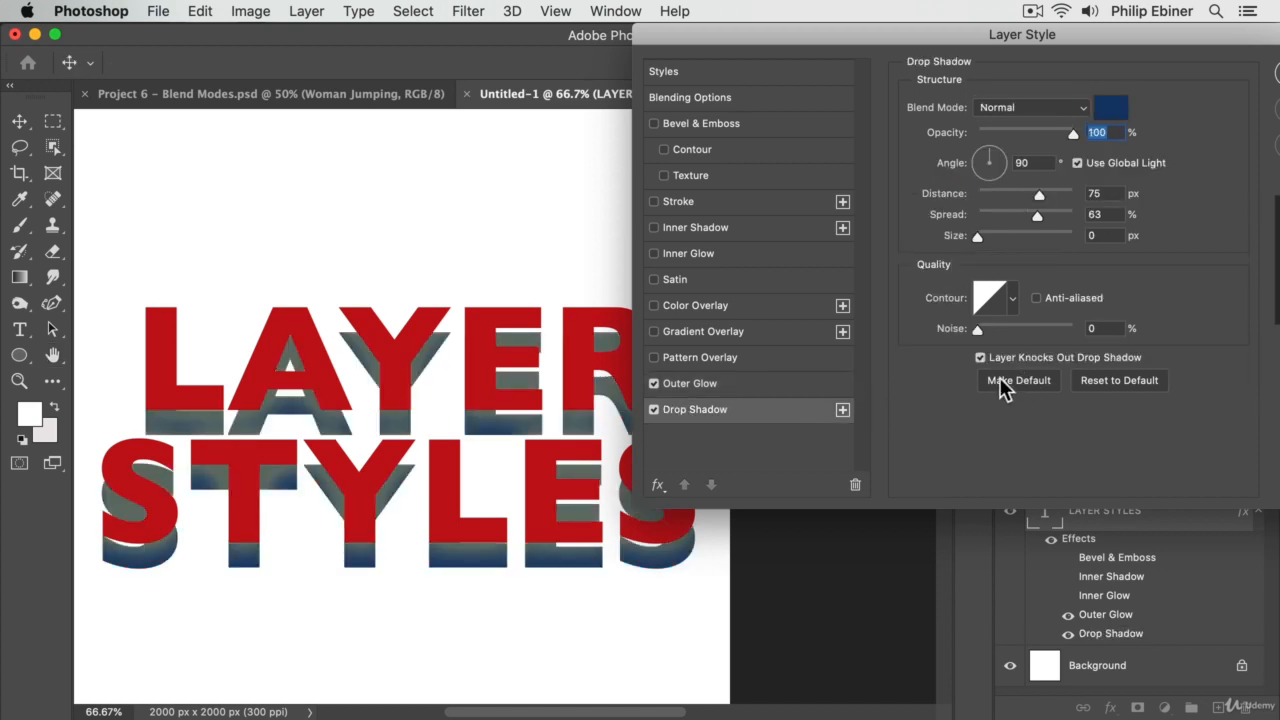
left_click(653, 385)
left_click(654, 409)
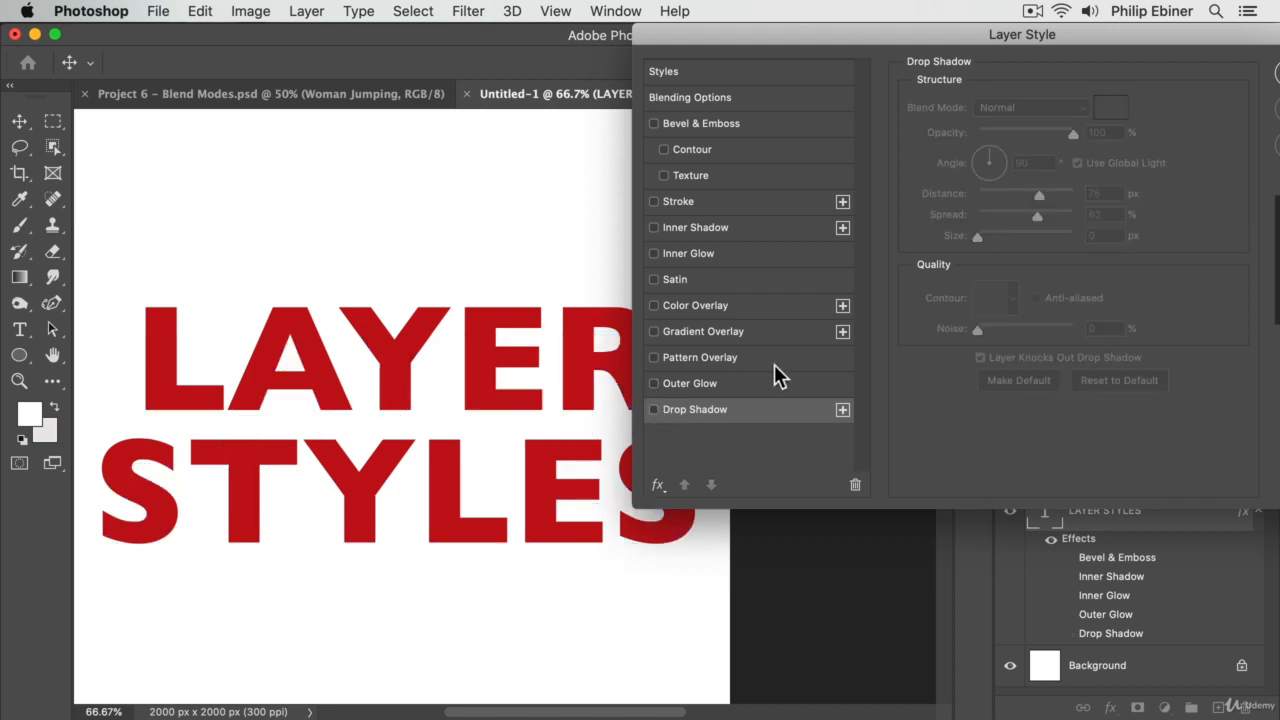
- Preview the Satin effect on the text and turn it off
left_click(653, 280)
left_click(684, 285)
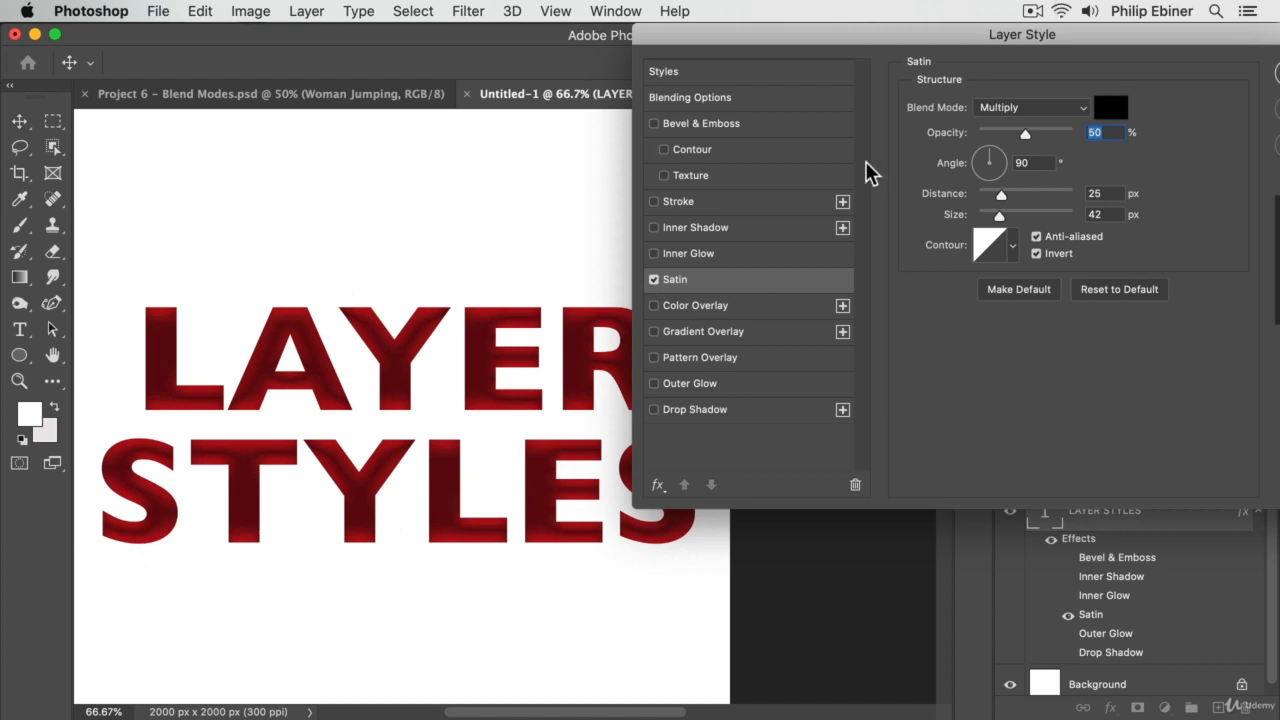
left_click(654, 280)
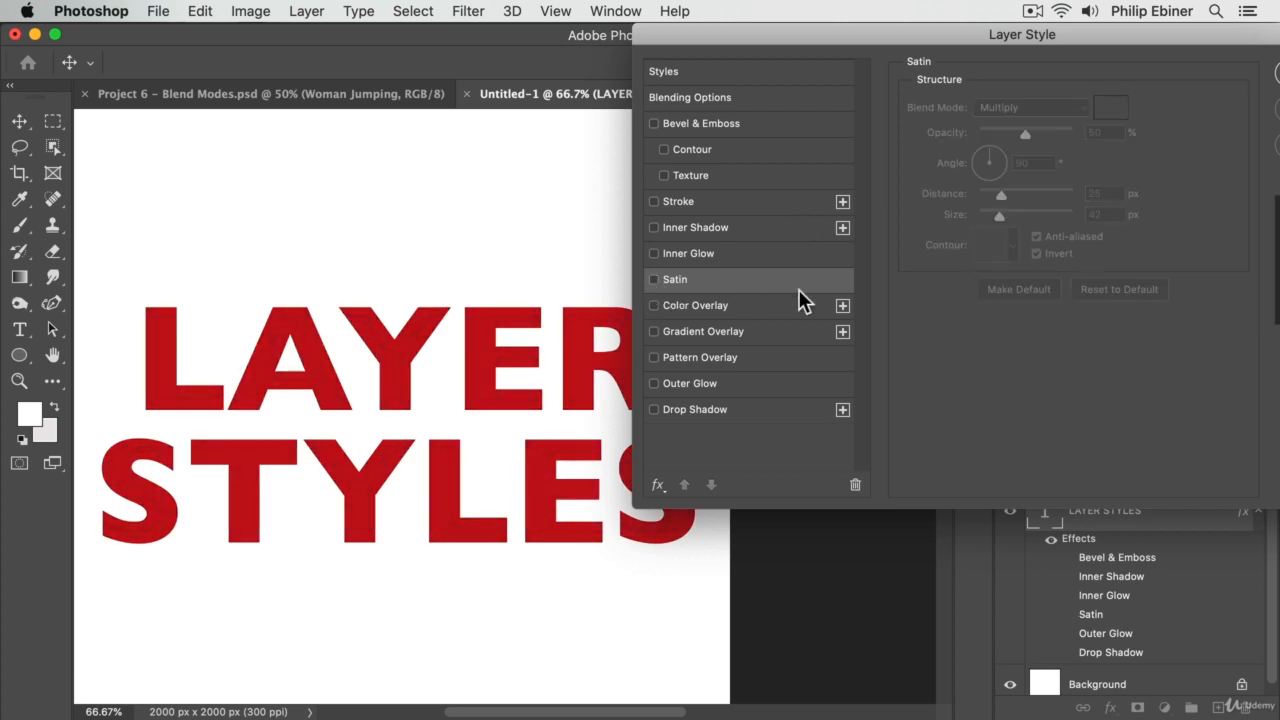
- Toggle a black Color Overlay on the text to compare it with the original red, leaving the overlay off
left_click(669, 305)
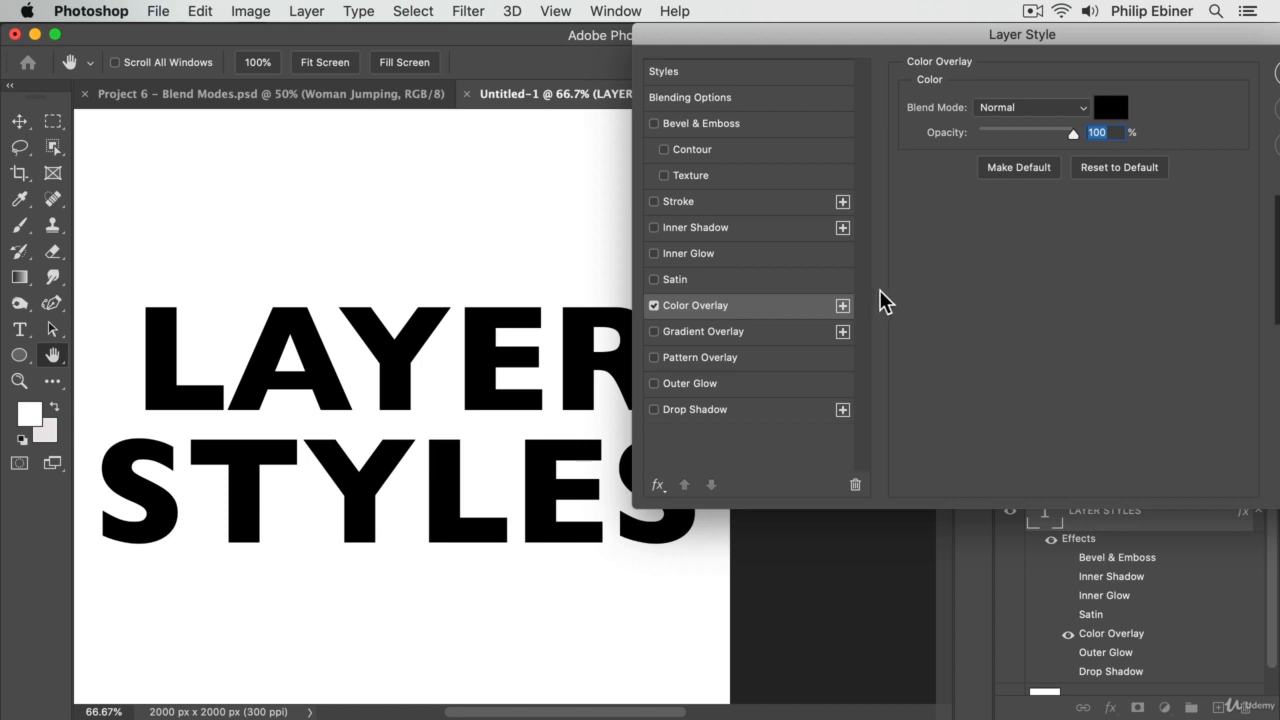
left_click(654, 306)
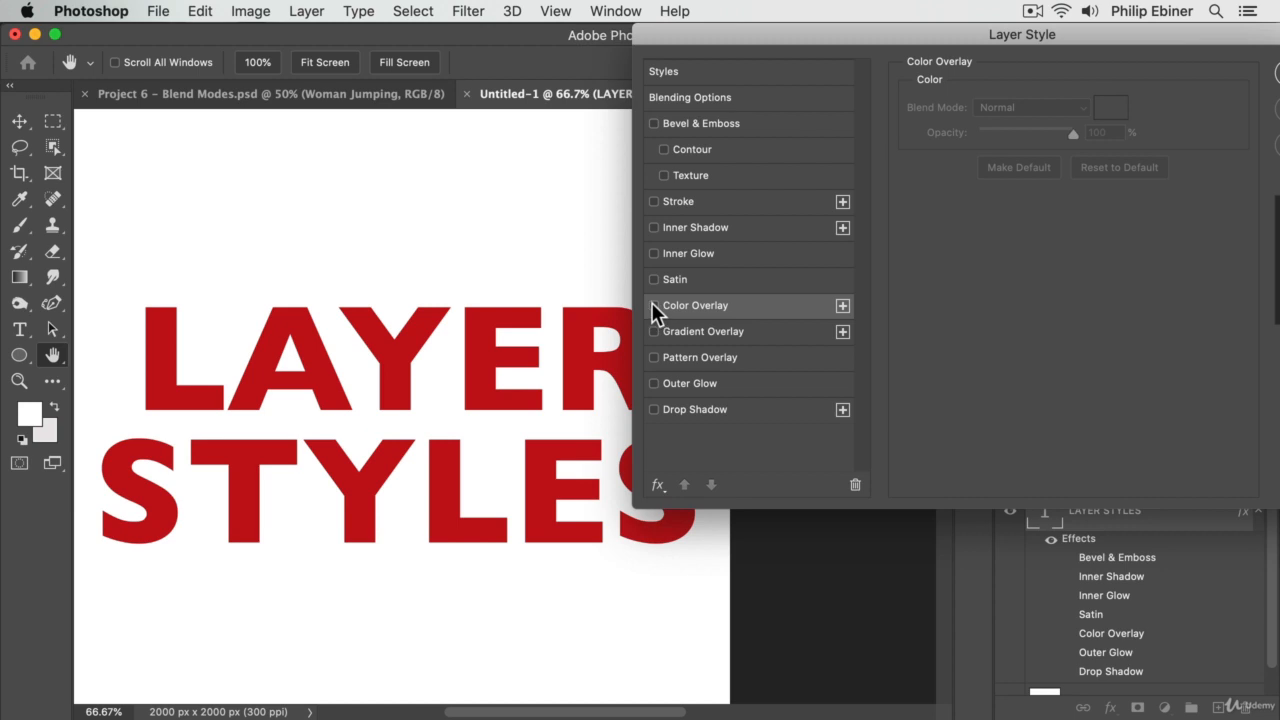
left_click(654, 306)
left_click(654, 306)
left_click(654, 306)
left_click(654, 306)
left_click(654, 306)
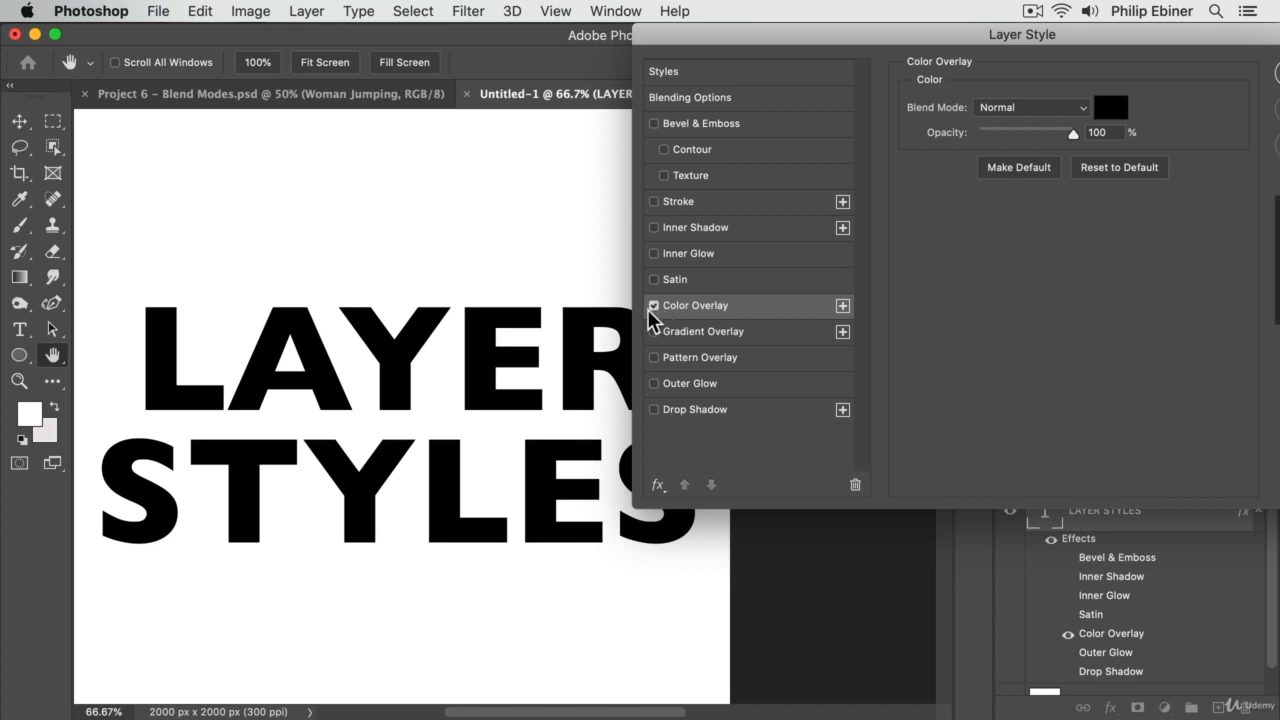
left_click(655, 304)
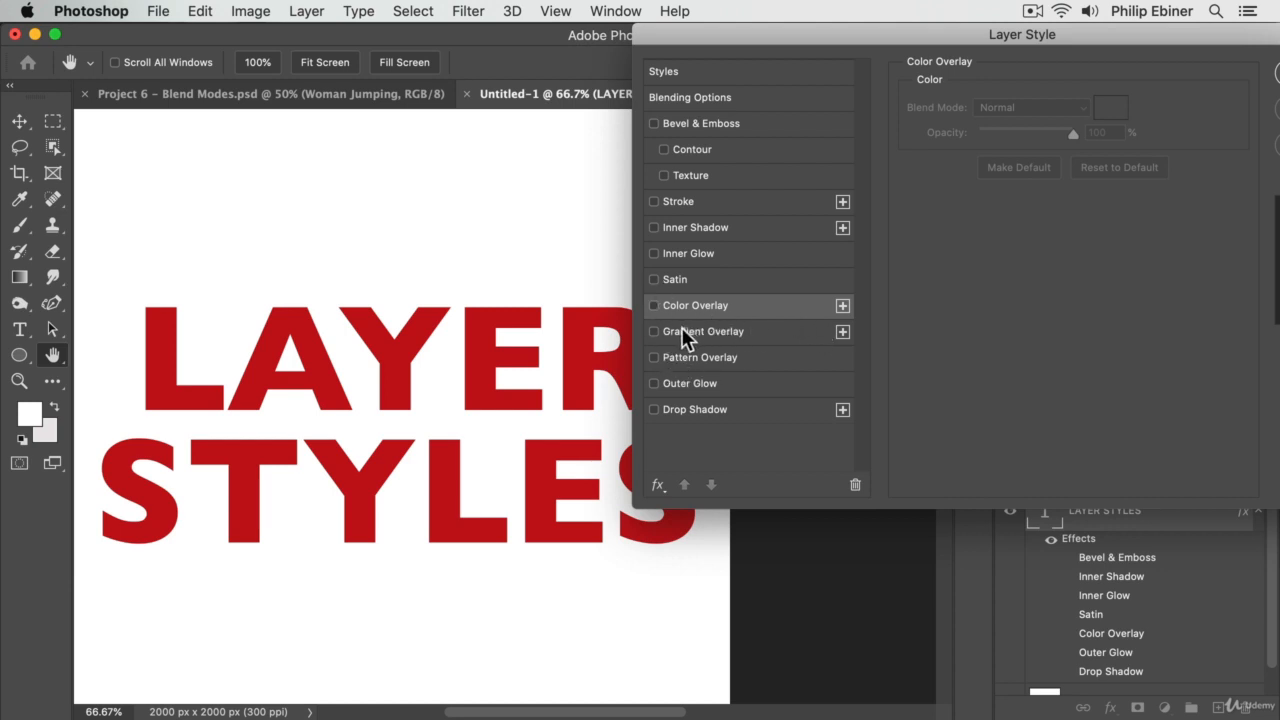
- Preview the orange-to-yellow Gradient Overlay on the text and turn it off
left_click(653, 331)
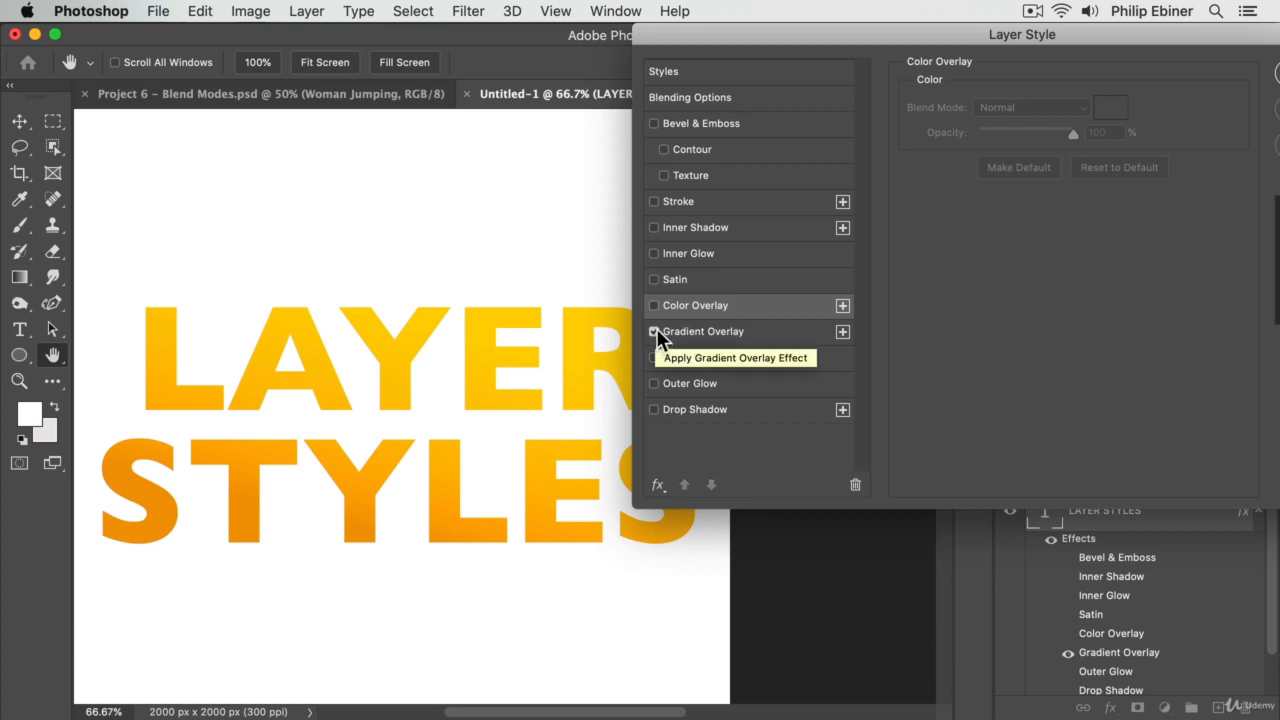
left_click(762, 331)
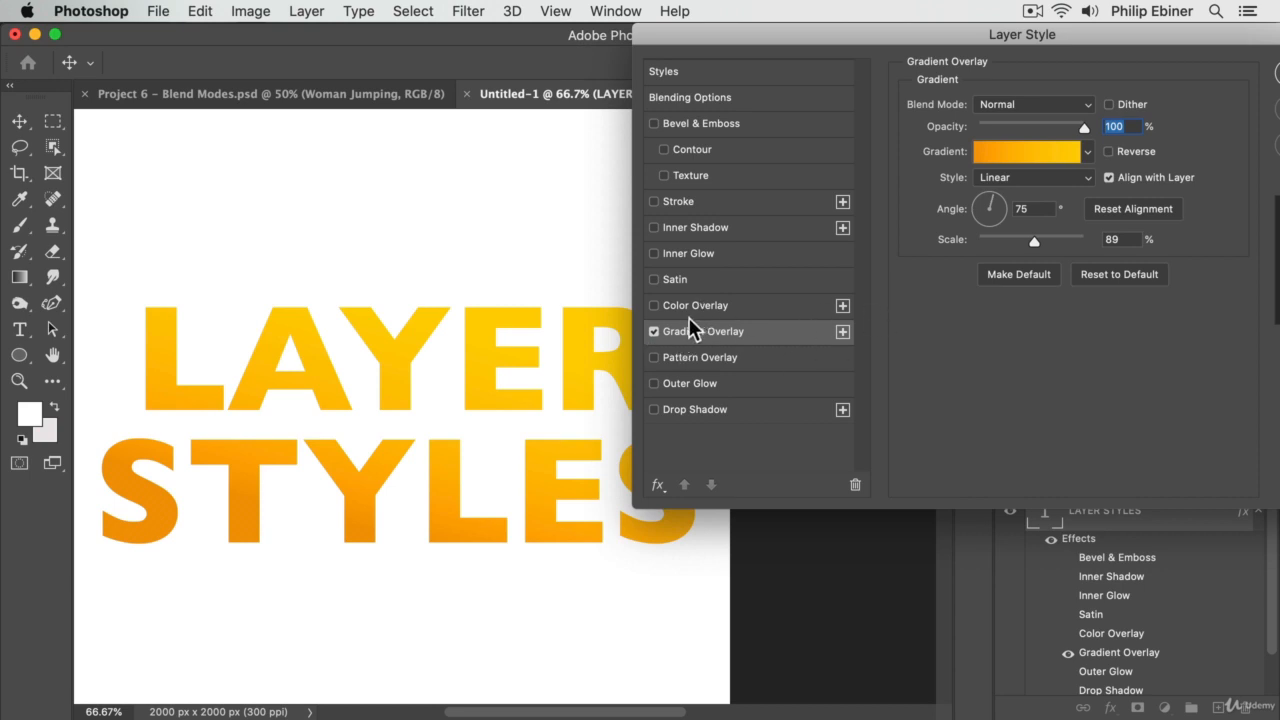
left_click(653, 331)
- Apply the green leaf Pattern Overlay to the text and add a Drop Shadow reset to its default settings
left_click(654, 357)
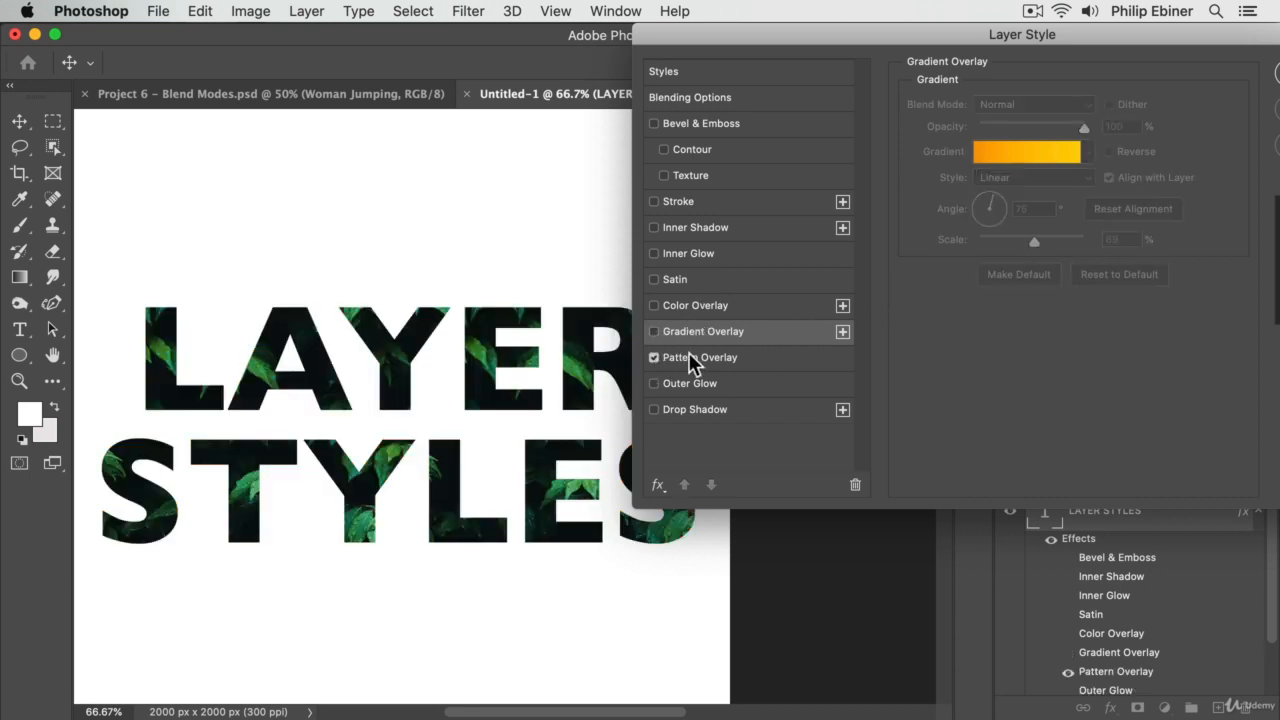
left_click(682, 357)
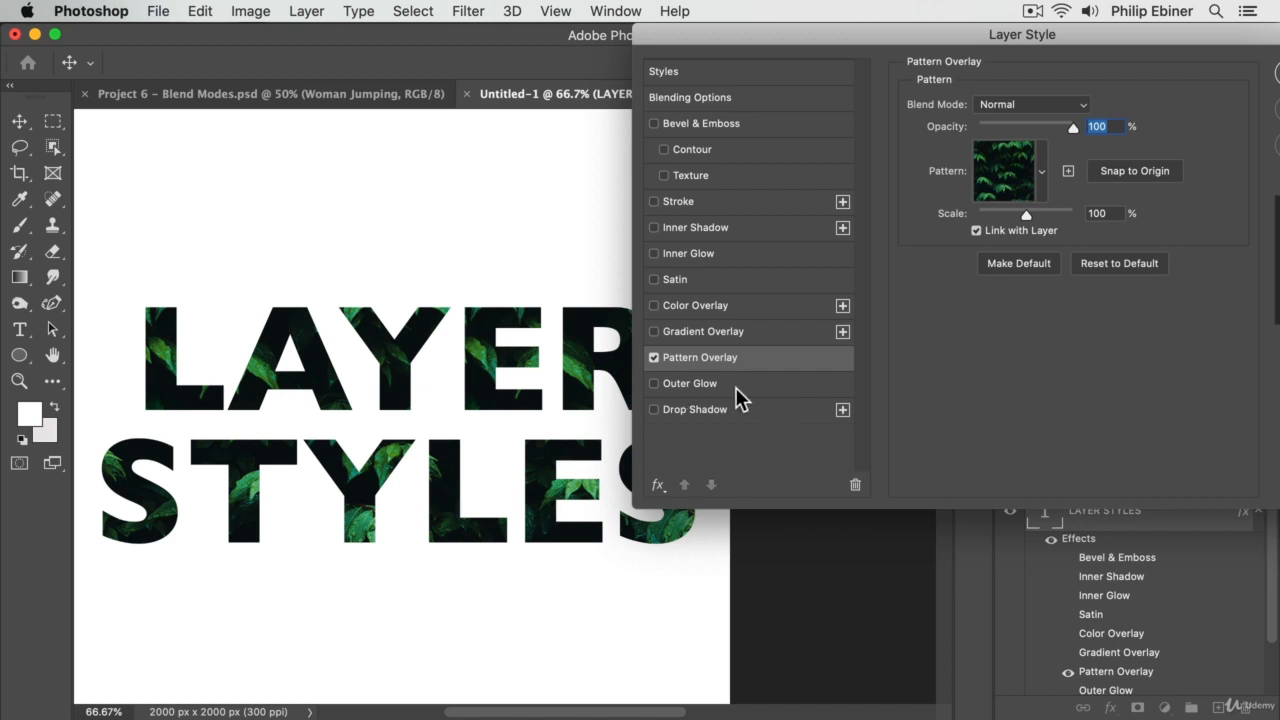
left_click(656, 409)
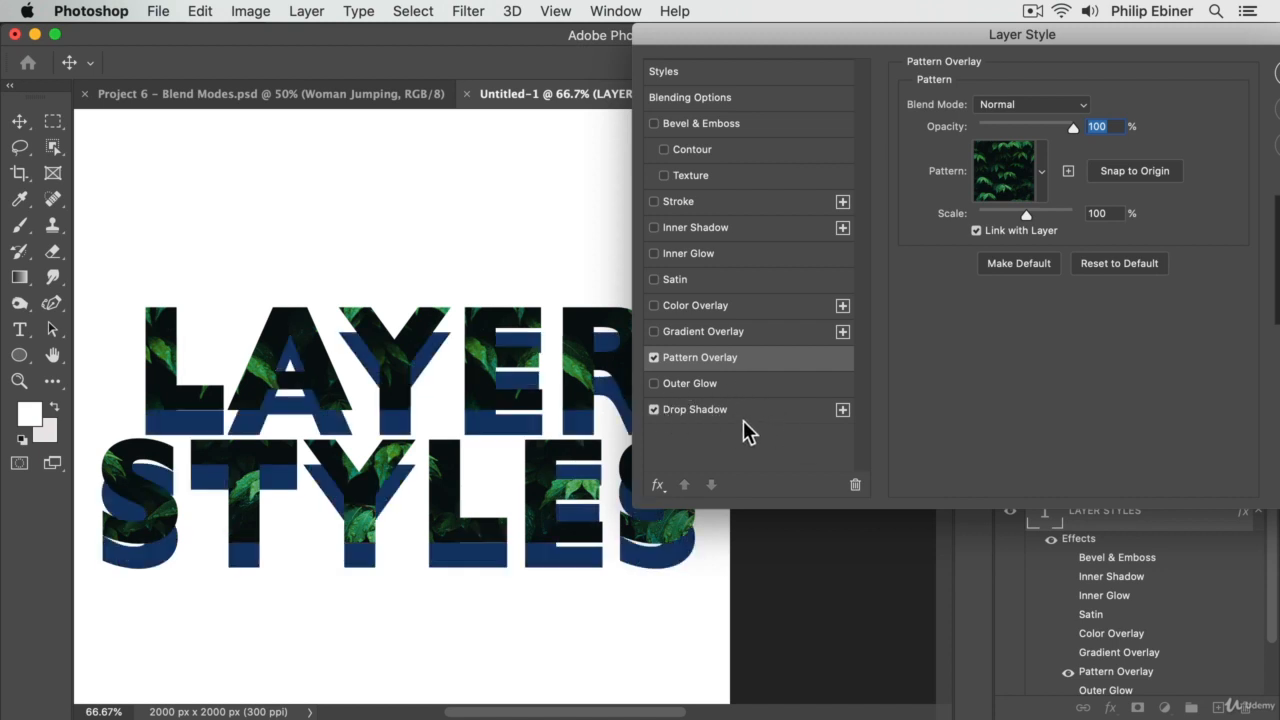
left_click(750, 411)
left_click(1109, 380)
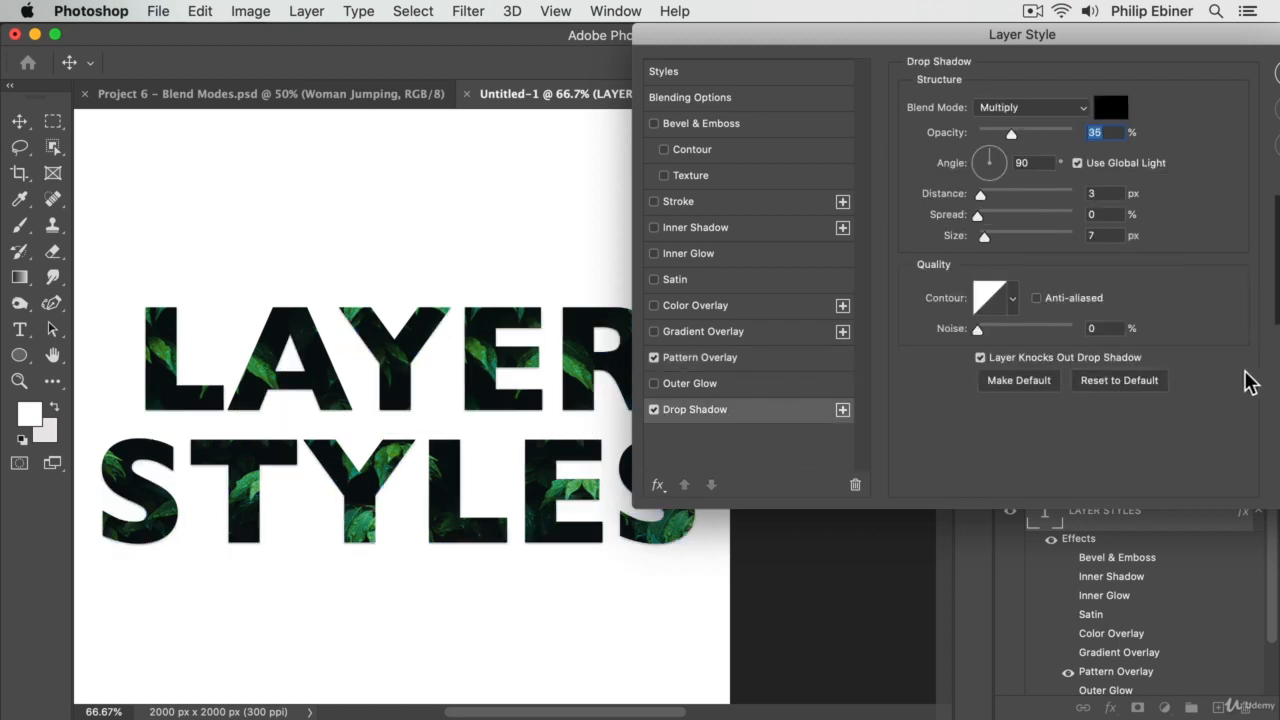
- Set the Drop Shadow to a 118° angle, 16 px distance, 13% spread and 27 px size, and apply the layer style
left_click_drag(981, 194, 998, 236)
left_click(989, 214)
left_click_drag(988, 155, 987, 152)
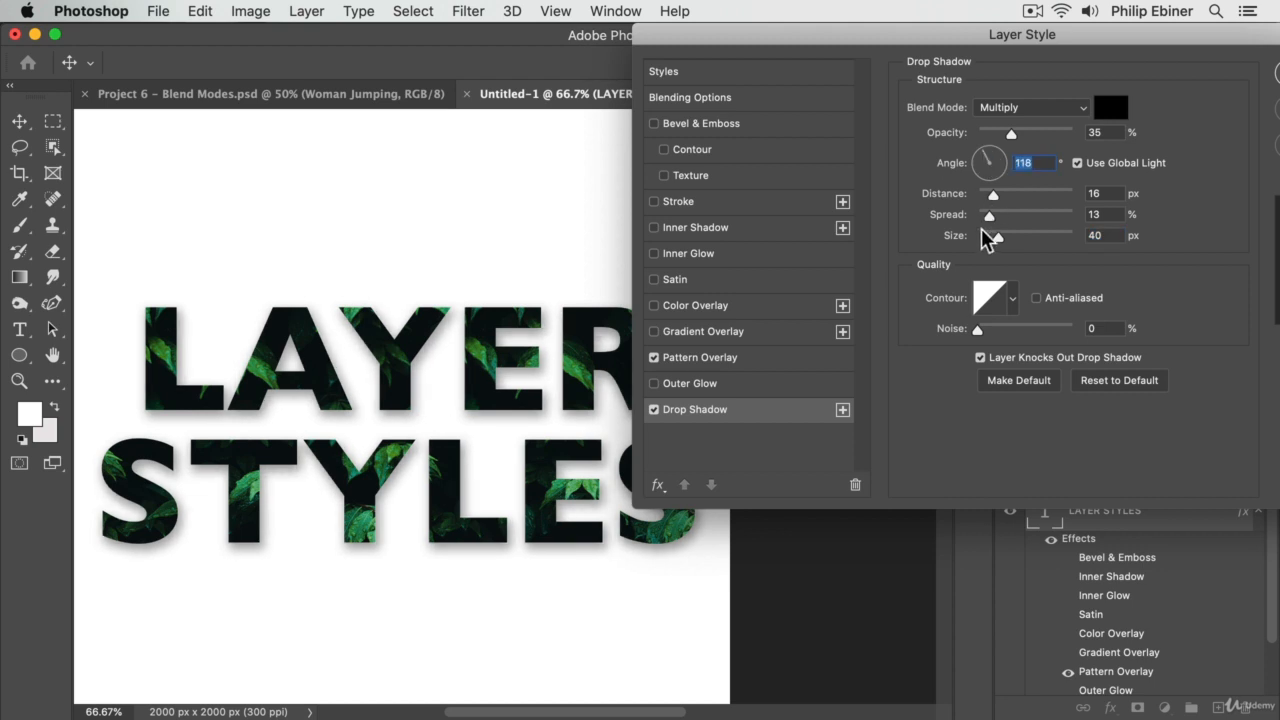
left_click_drag(988, 237, 994, 236)
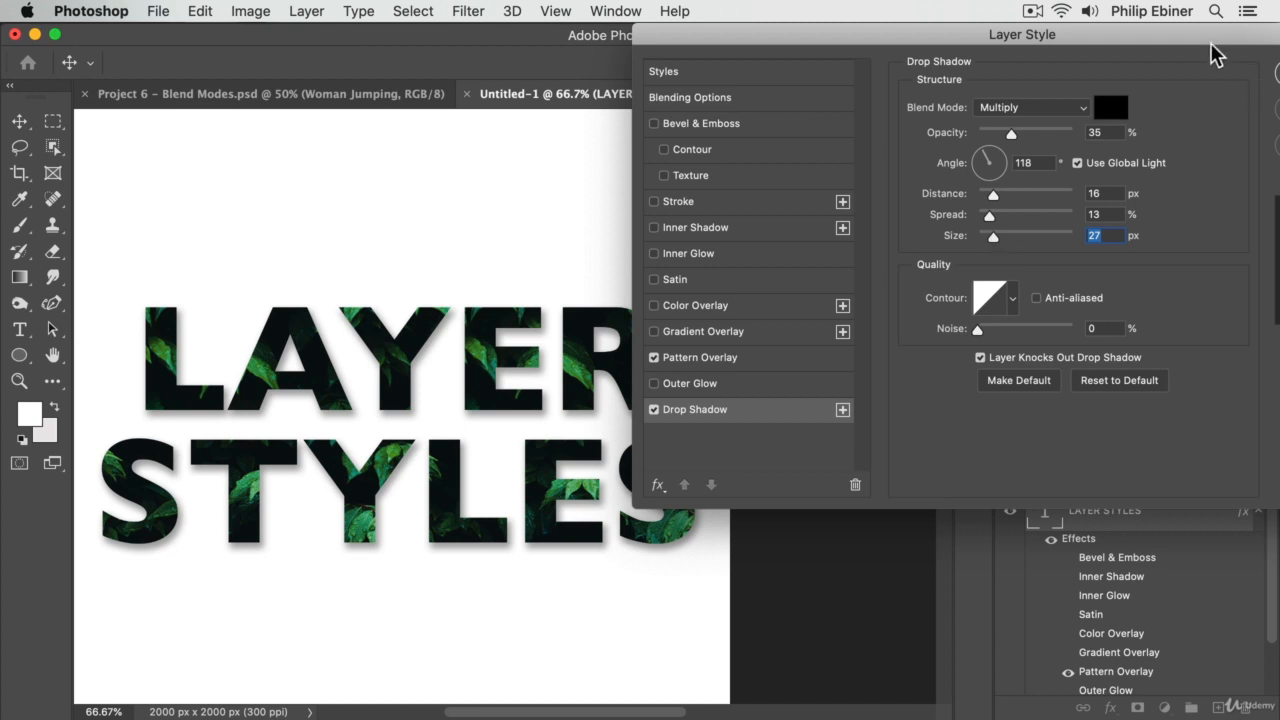
left_click_drag(1215, 40, 1063, 42)
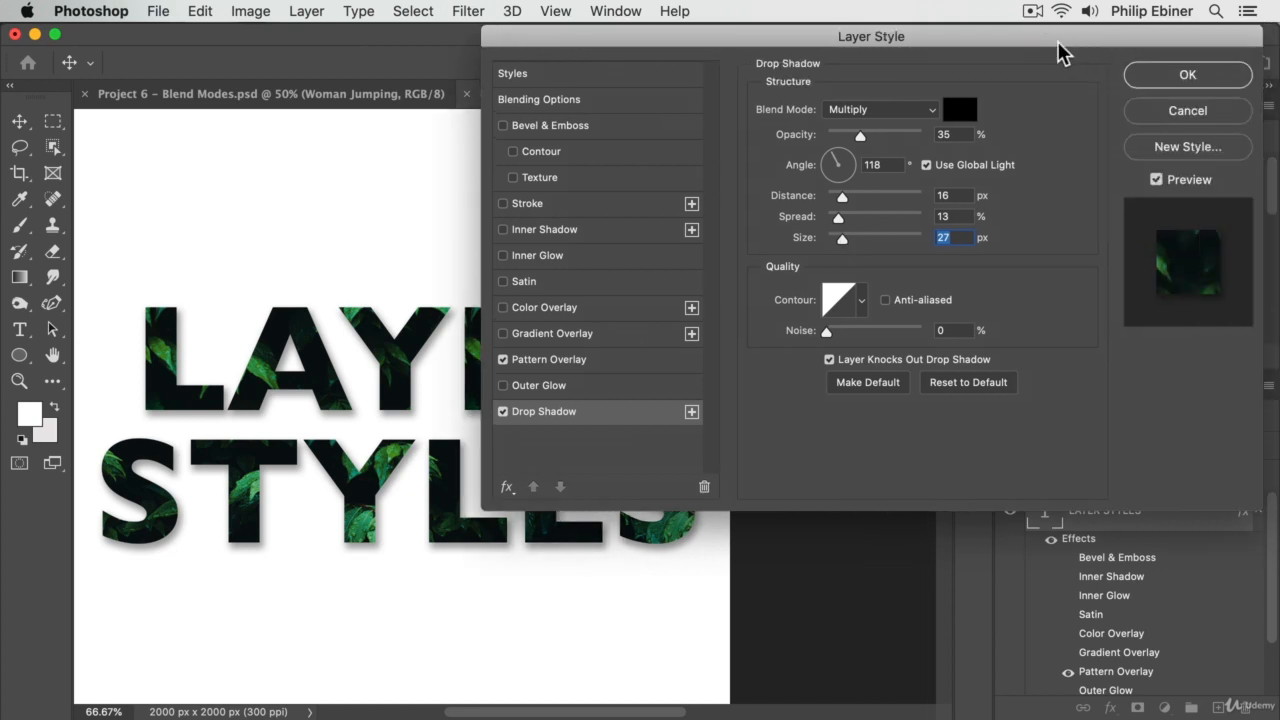
left_click(1180, 76)
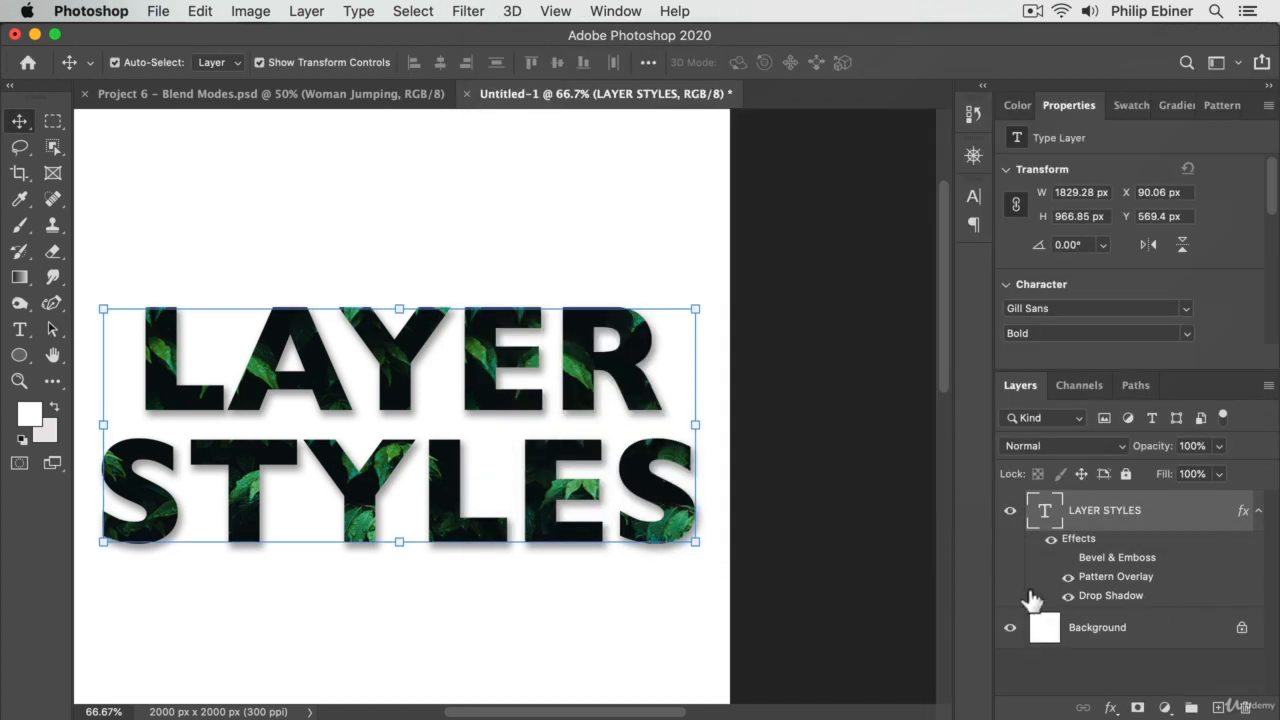
- Deselect the text layer and examine the leaf pattern and drop shadow on the lettering up close and at 66.7% zoom
left_click(776, 568)
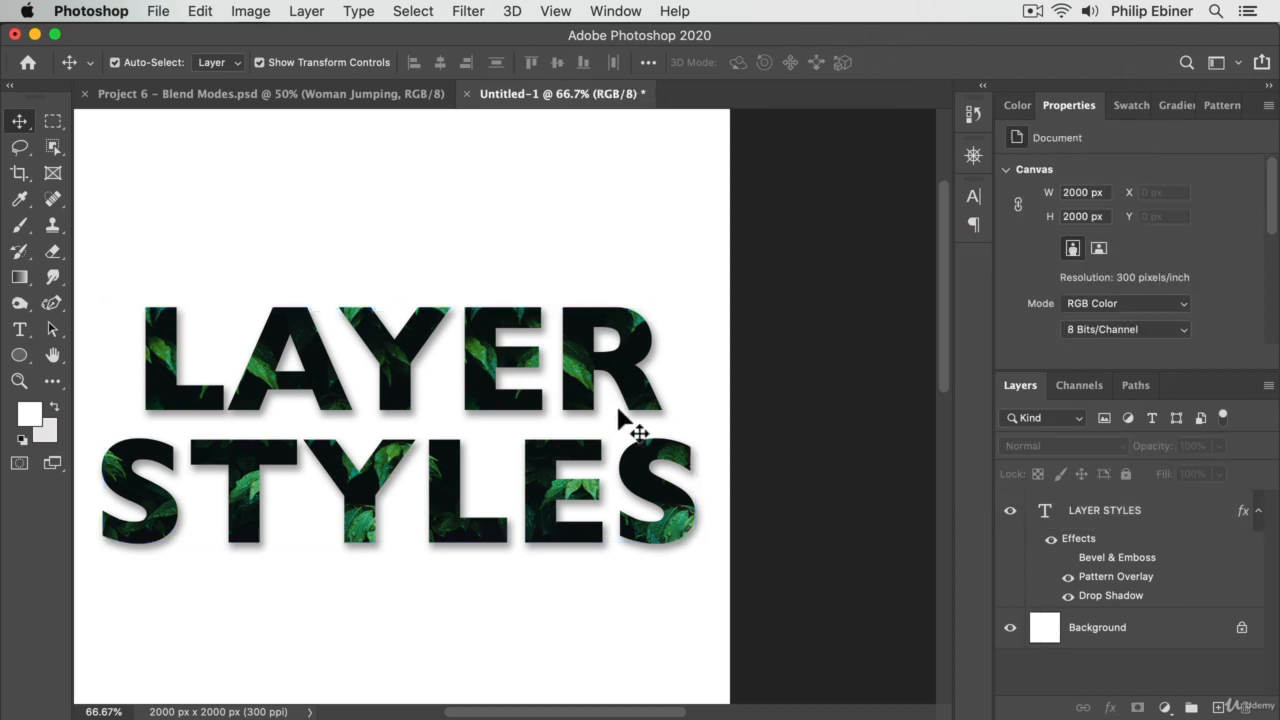
key("z")
left_click(580, 457)
left_click_drag(562, 459, 788, 431)
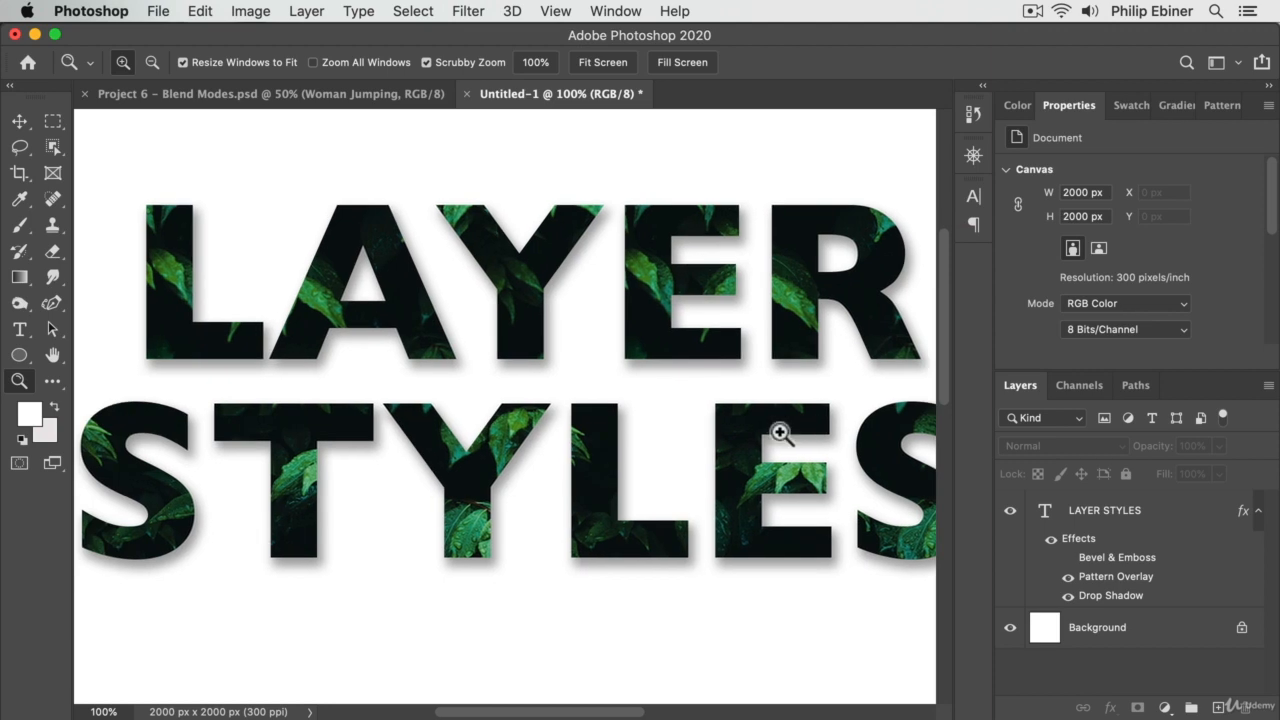
left_click(780, 433)
left_click(657, 460, "alt")
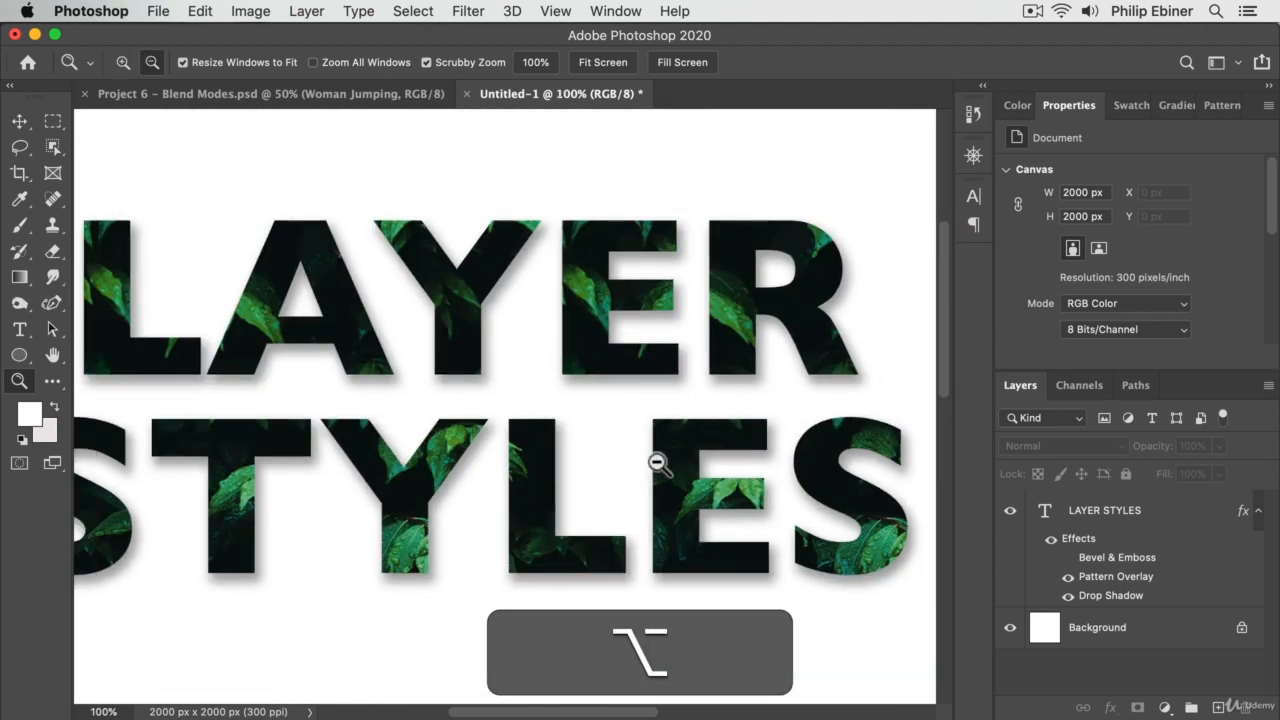
left_click(657, 460, "alt")
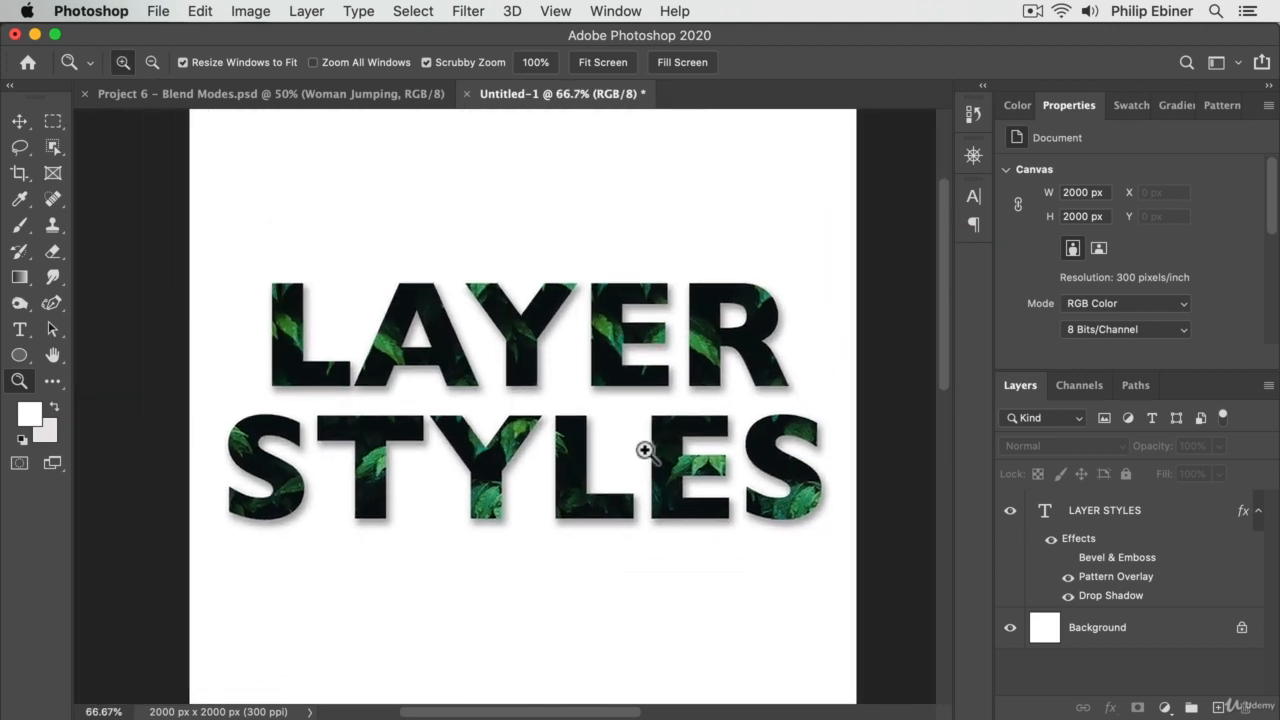